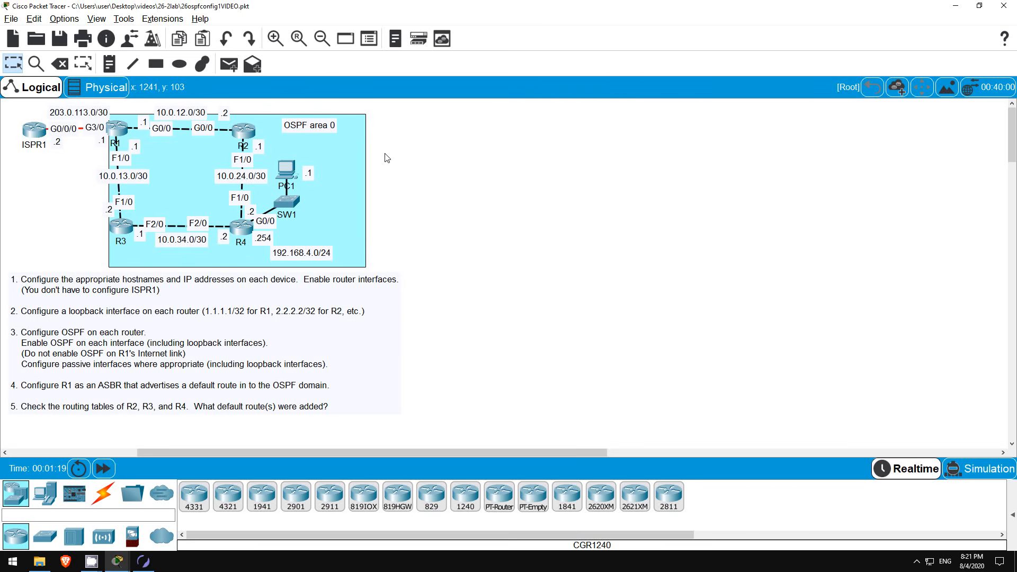
Switch to Boson NetSim and preview the VLSM Practice III-D, Deleting VLANs, Cisco Discovery Protocol, Telnet II and Switch Remote Access via Telnet labs.
click(143, 560)
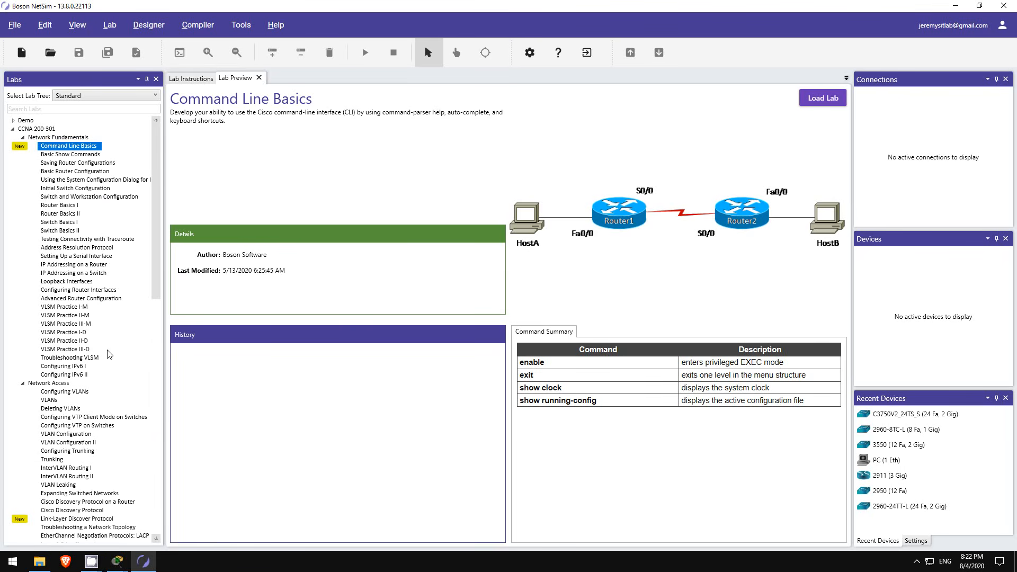
click(80, 351)
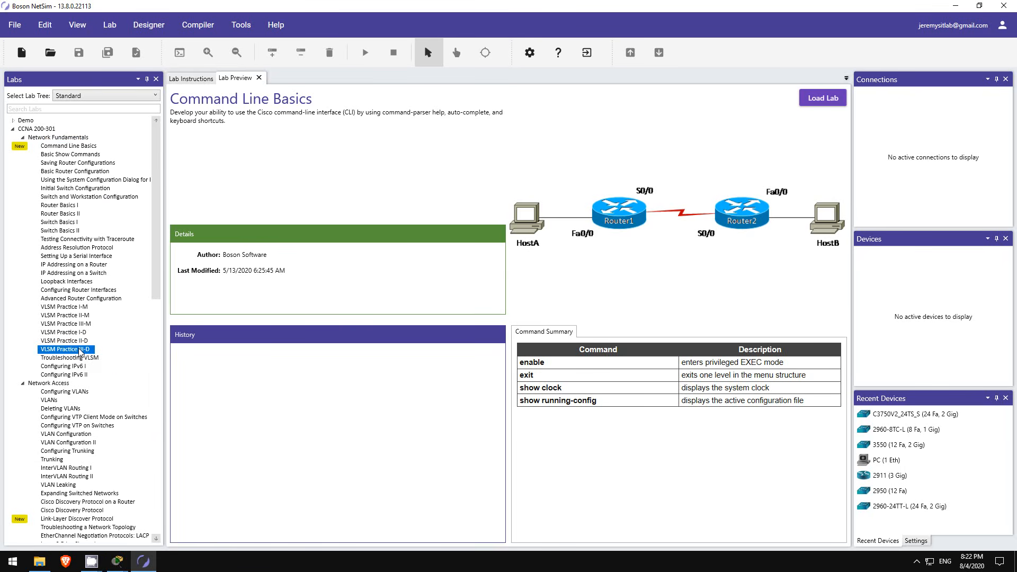
scroll(80, 351, down, 2)
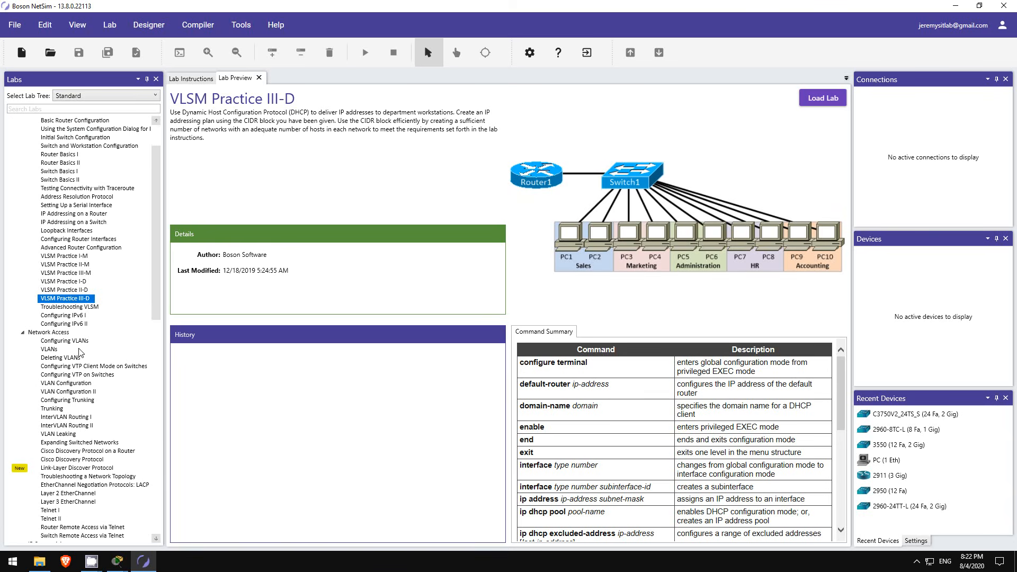
click(77, 359)
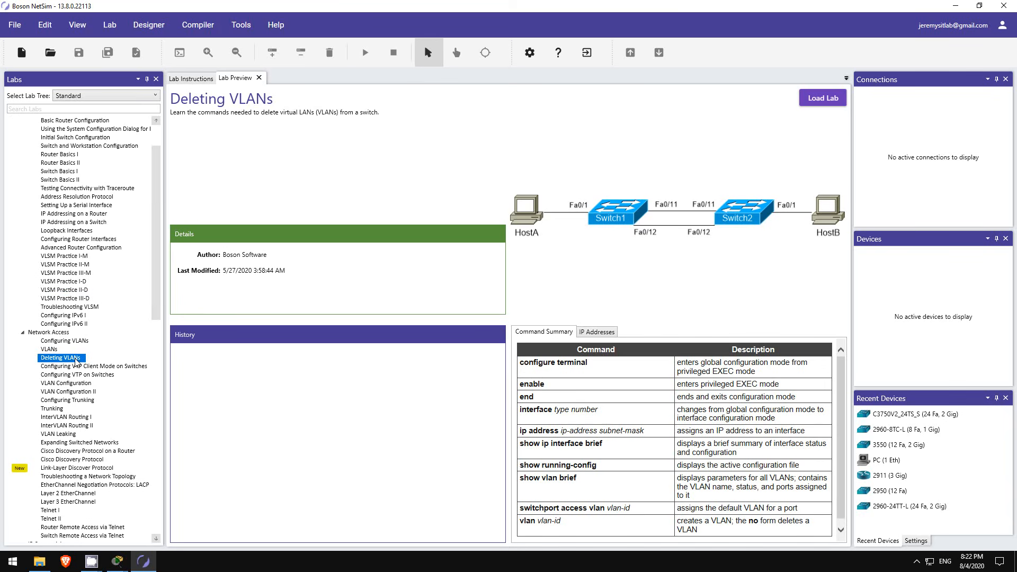
scroll(76, 360, down, 2)
click(72, 408)
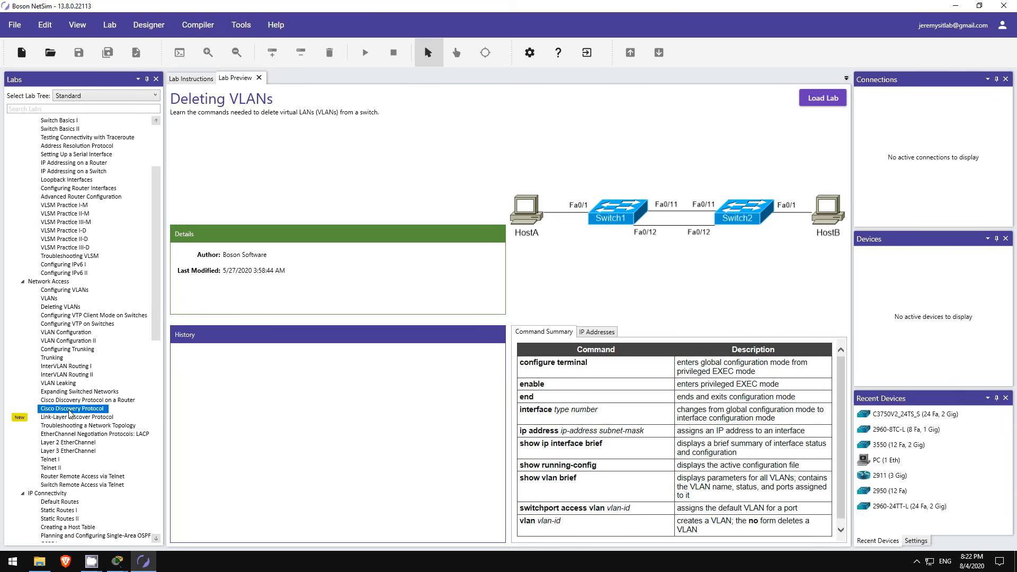
click(58, 468)
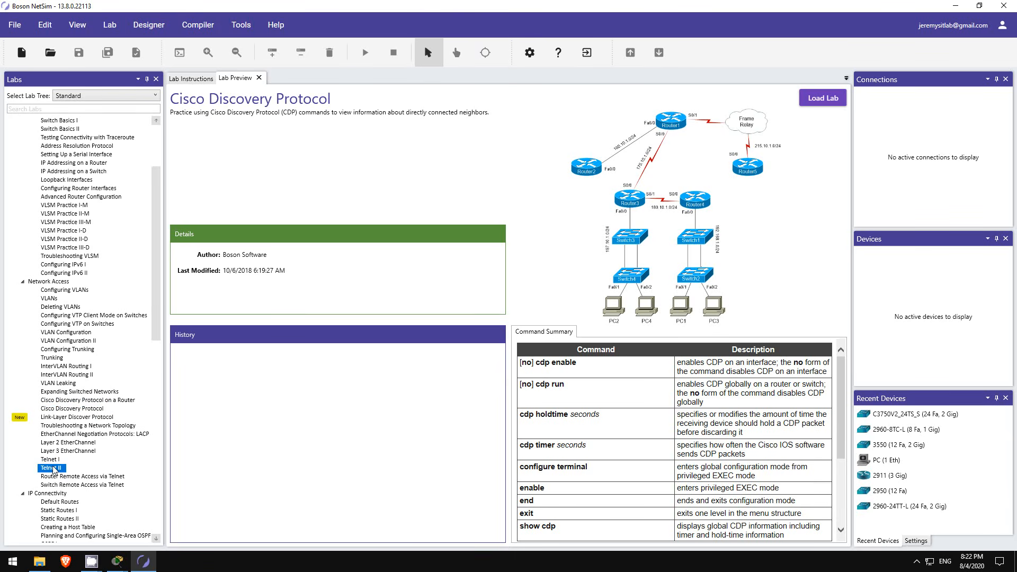
scroll(58, 466, down, 2)
click(82, 434)
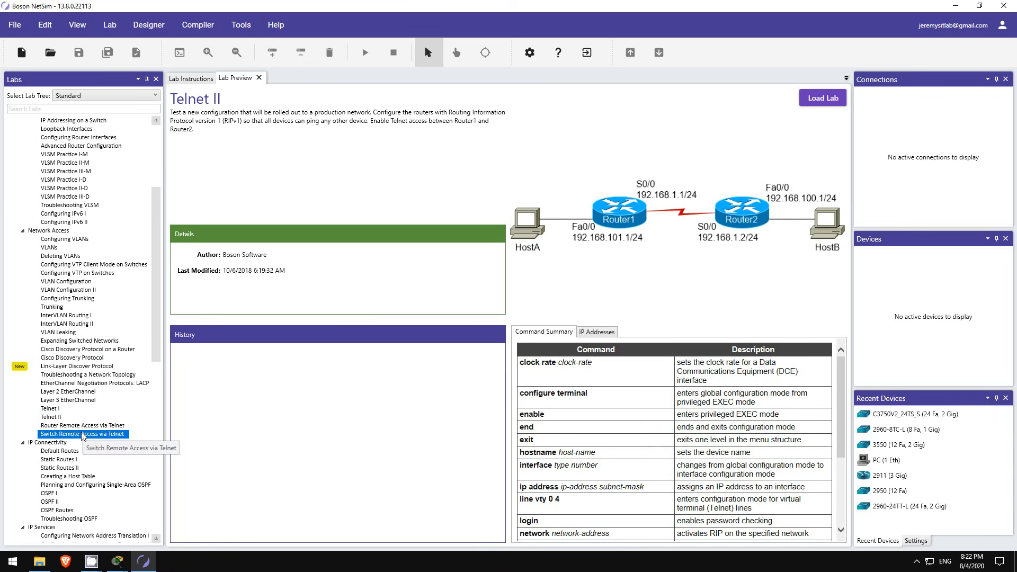
scroll(69, 439, down, 2)
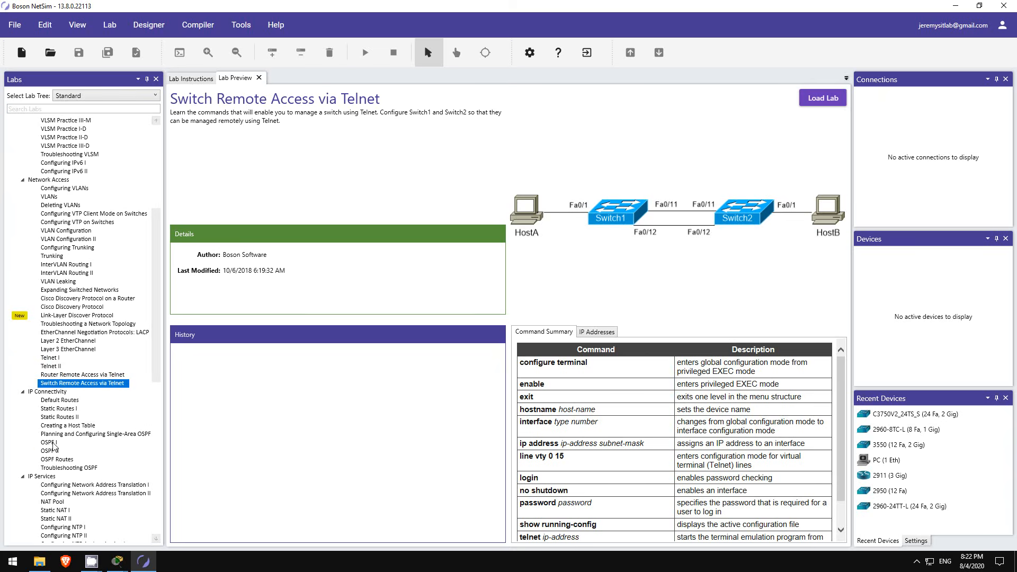
Preview the OSPF I, Troubleshooting OSPF, Static NAT I, DHCP II and Troubleshooting DNS II labs.
click(51, 443)
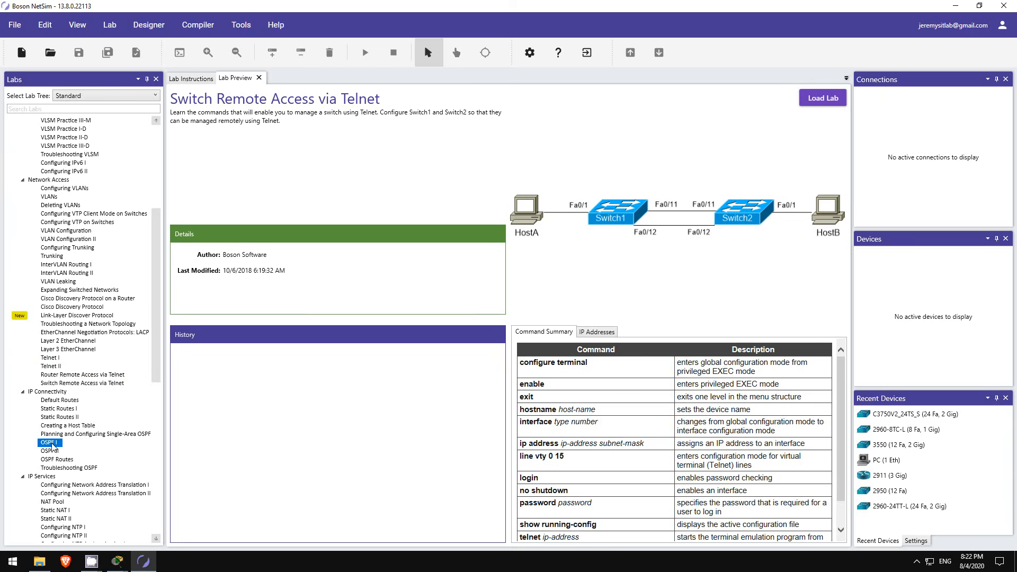
click(77, 468)
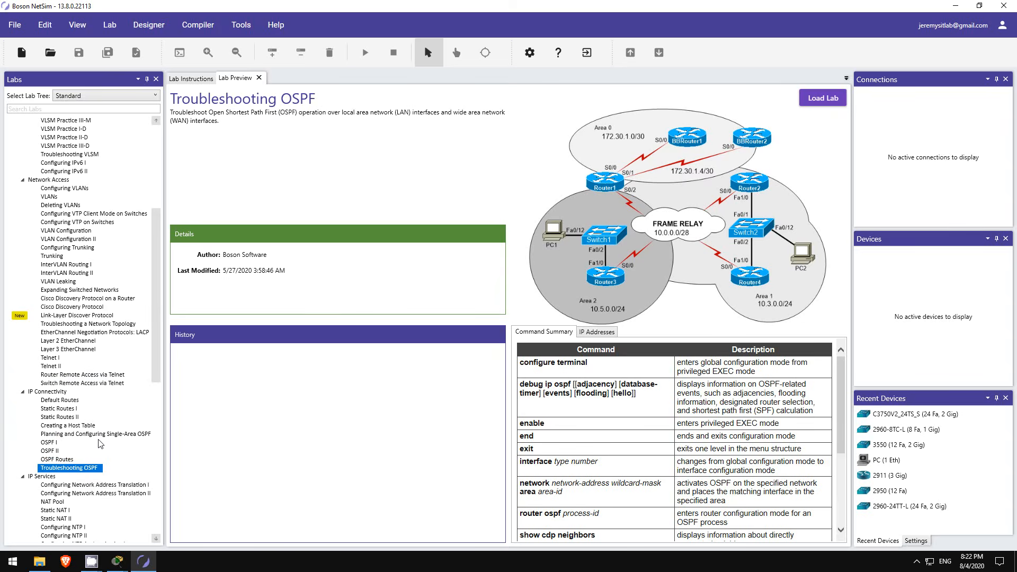
scroll(93, 438, down, 2)
scroll(93, 437, down, 1)
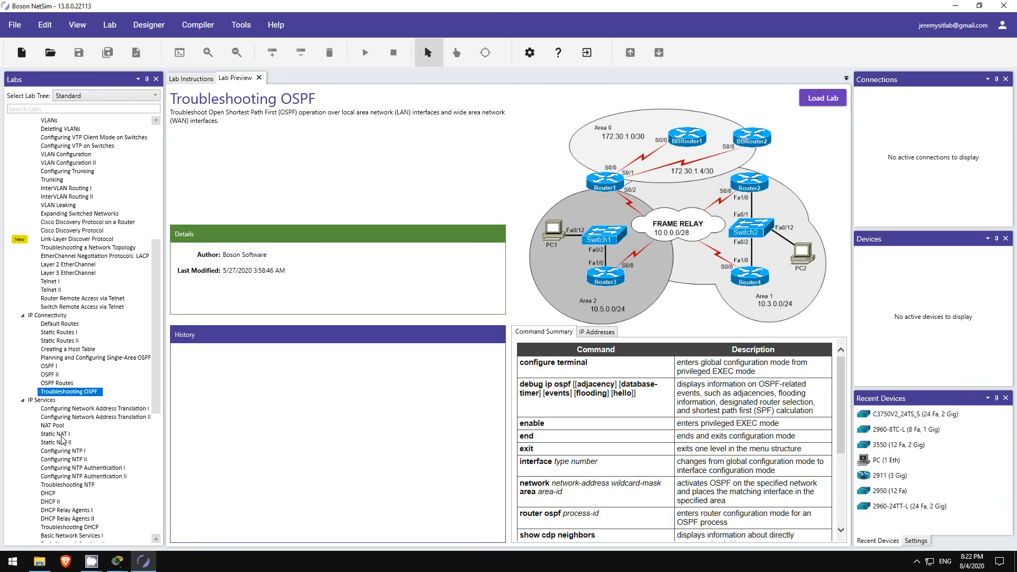
click(62, 438)
scroll(63, 438, down, 2)
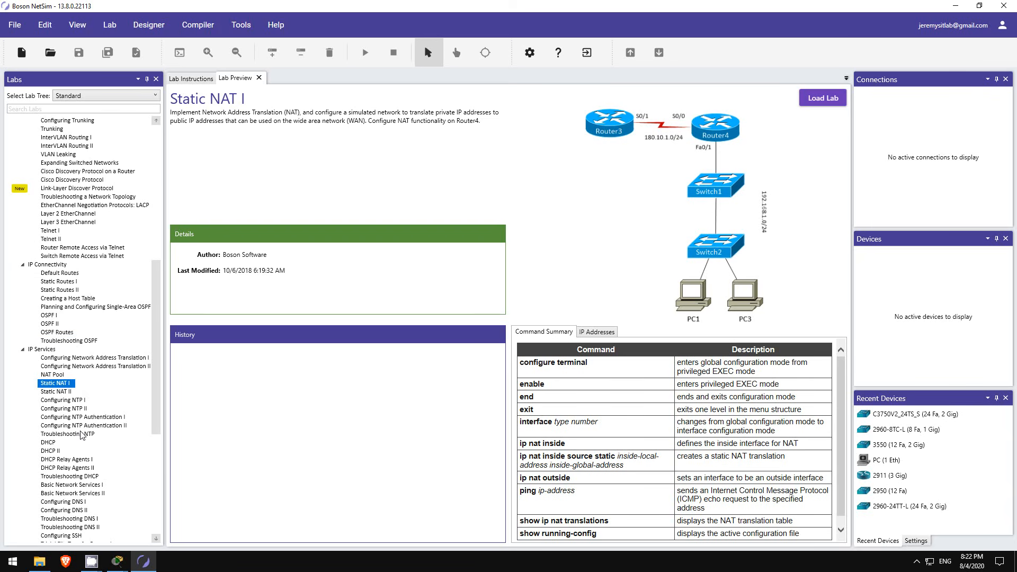
click(49, 451)
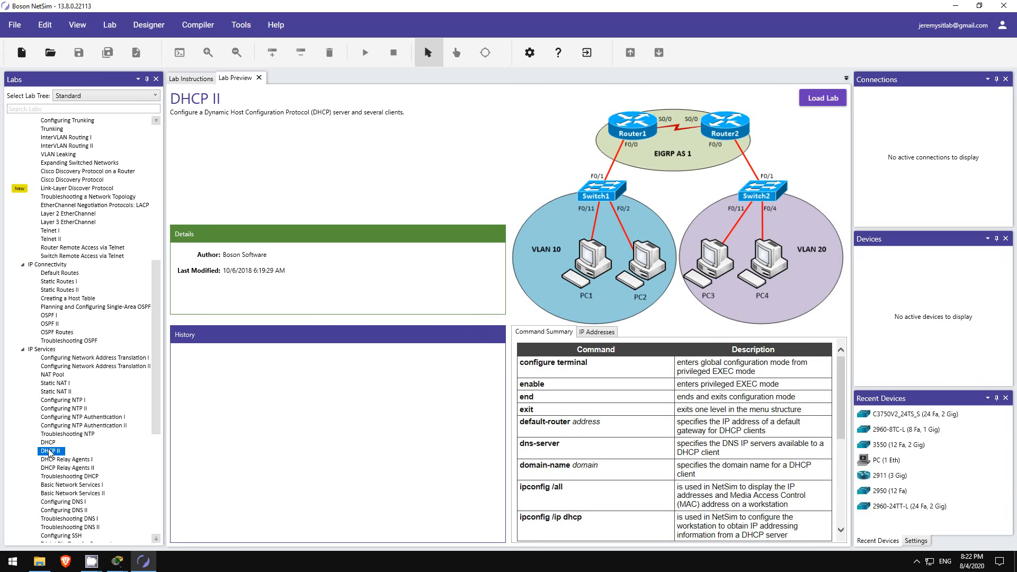
scroll(49, 453, down, 3)
click(53, 452)
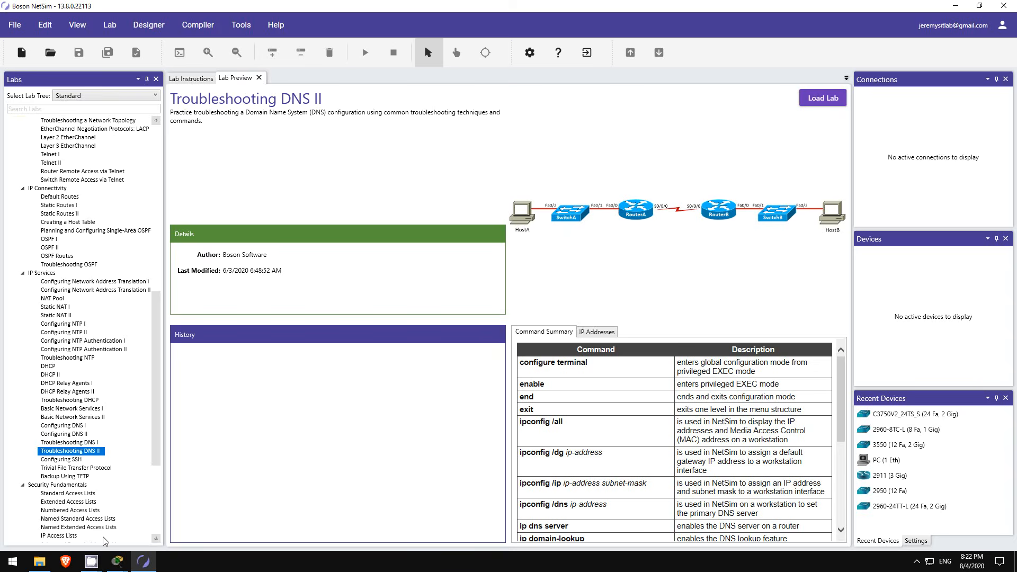
Switch to Cisco Packet Tracer and enter global configuration mode in router R4's command line.
mouse_move(118, 561)
click(87, 531)
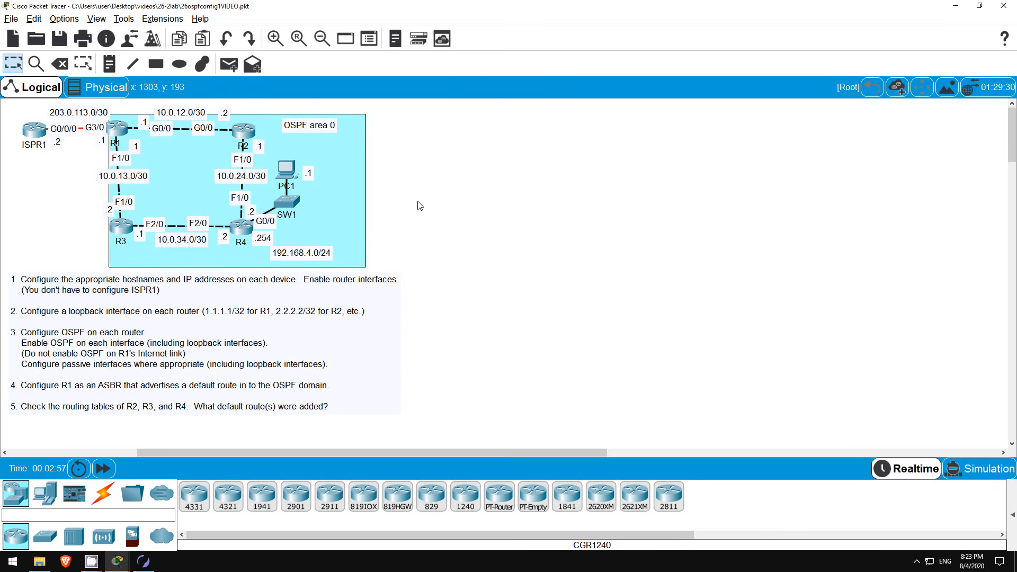
click(242, 227)
key(Return)
key(Return)
key(Return)
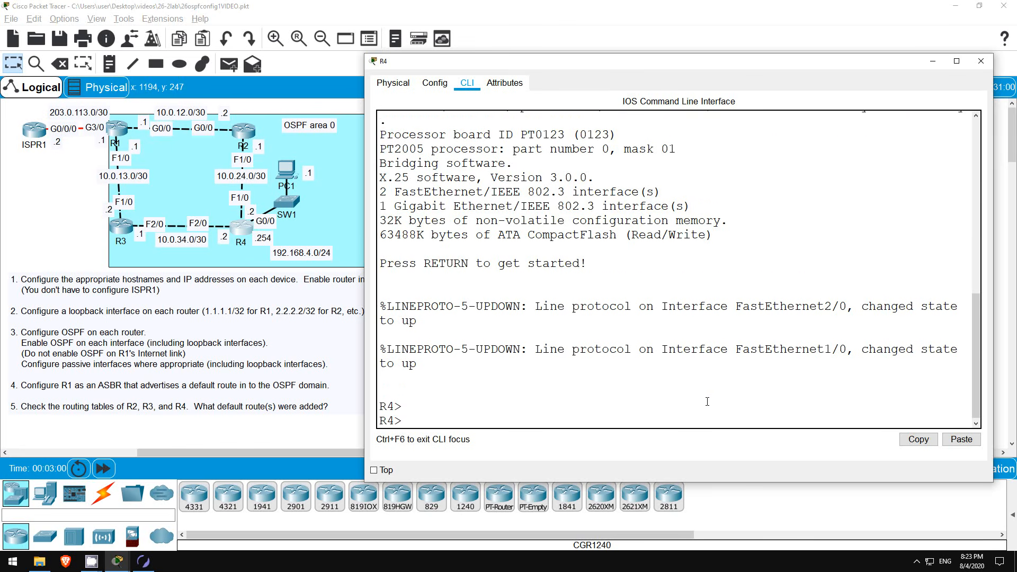
text(en)
key(Tab)
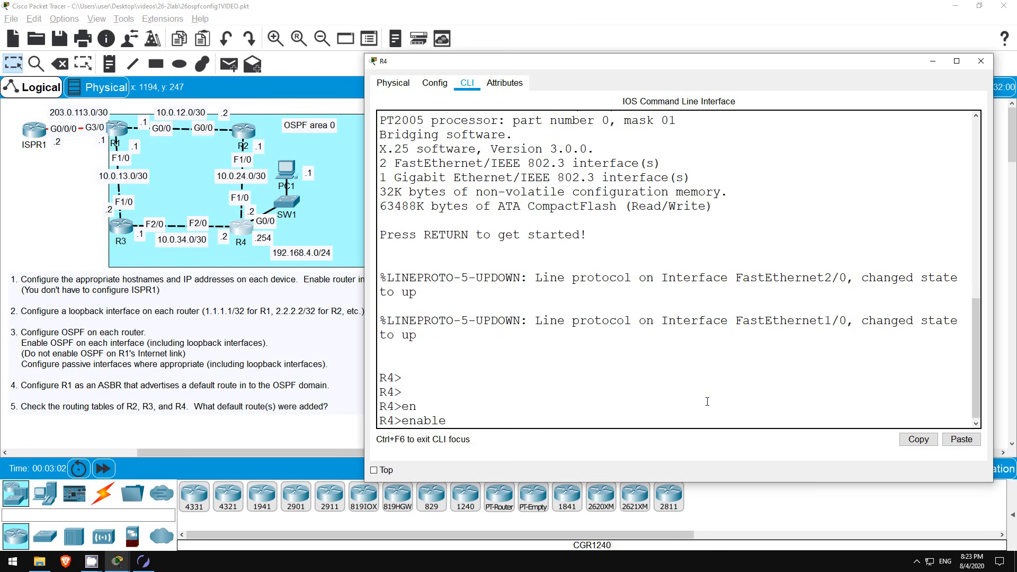
key(Return)
text(conf t)
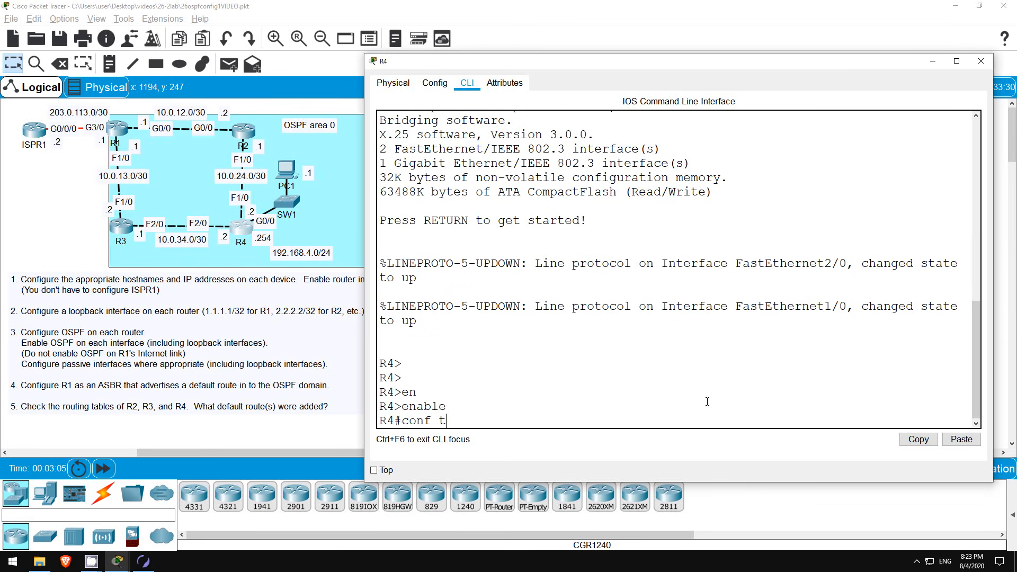
key(Return)
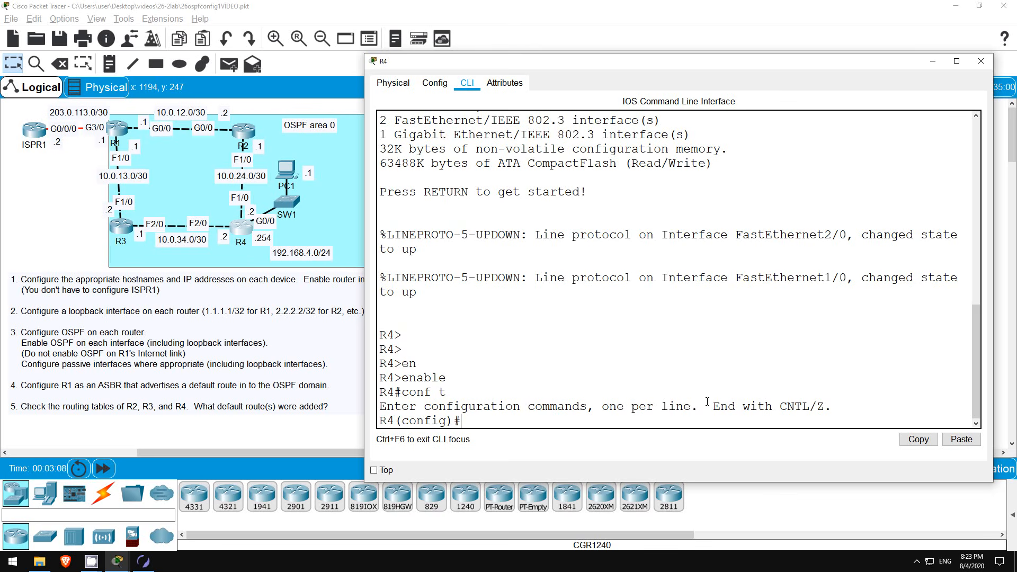
Create loopback interface l0 on R4 with IP address 4.4.4.4 and subnet mask 255.255.255.255.
text(int l0)
key(Return)
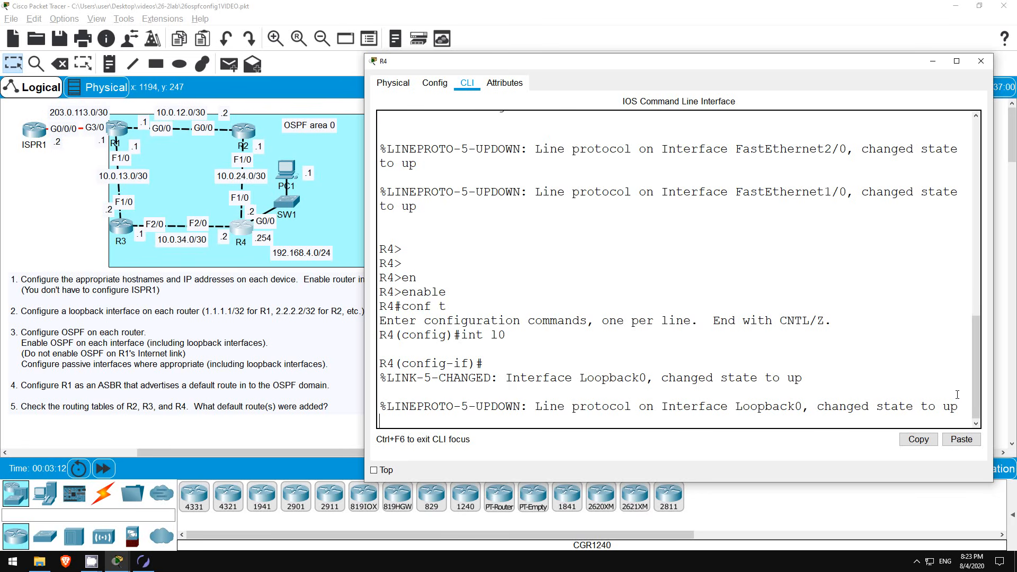
drag(958, 405, 379, 363)
click(462, 420)
key(Return)
key(Return)
text(ip add)
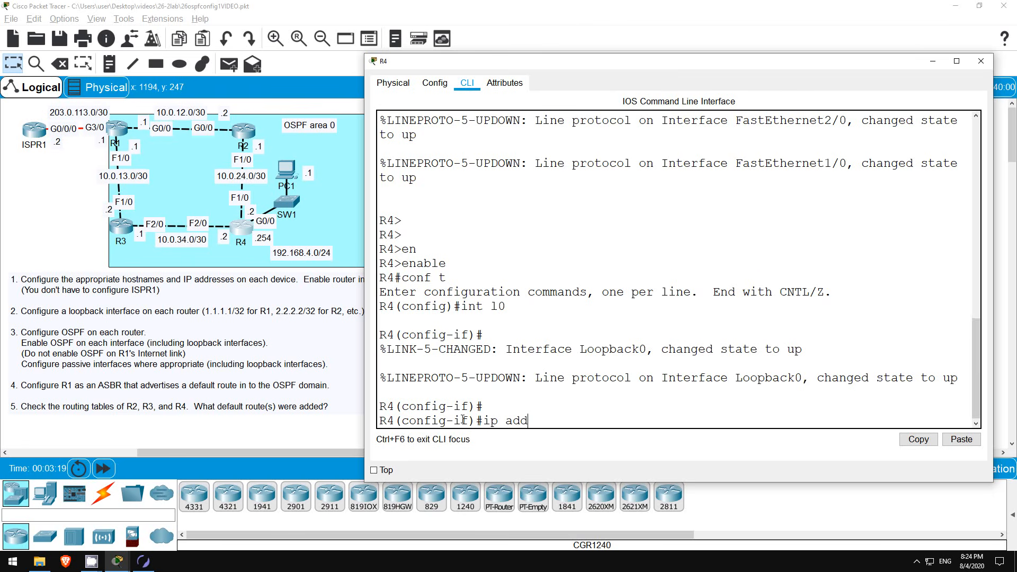
key(Tab)
text(4.4.4.4)
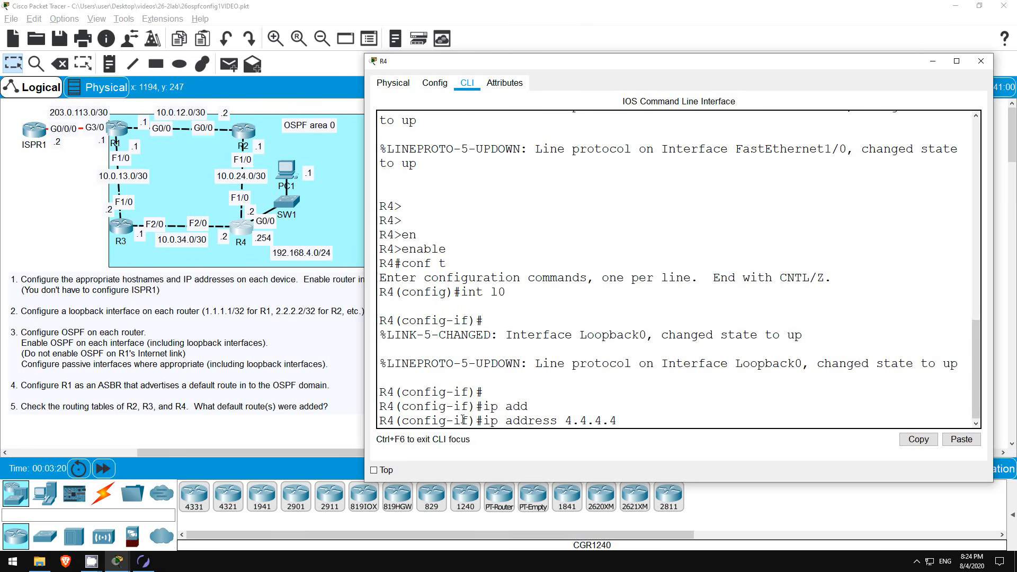
text( 255.255.255.255)
key(Return)
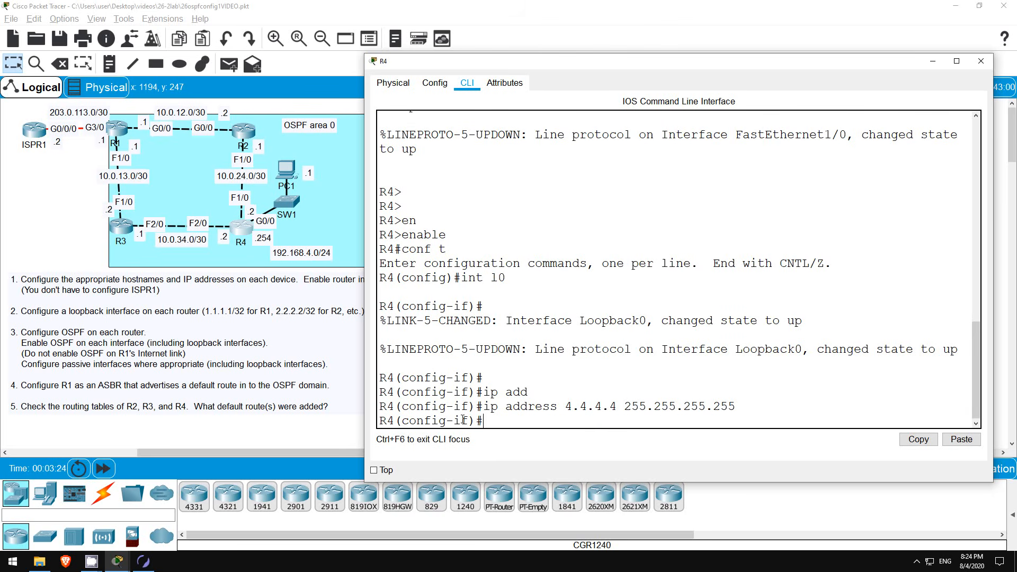
Display R4's brief IP interface summary from configuration mode and check the loopback's address.
text(do sh ip int br)
key(Return)
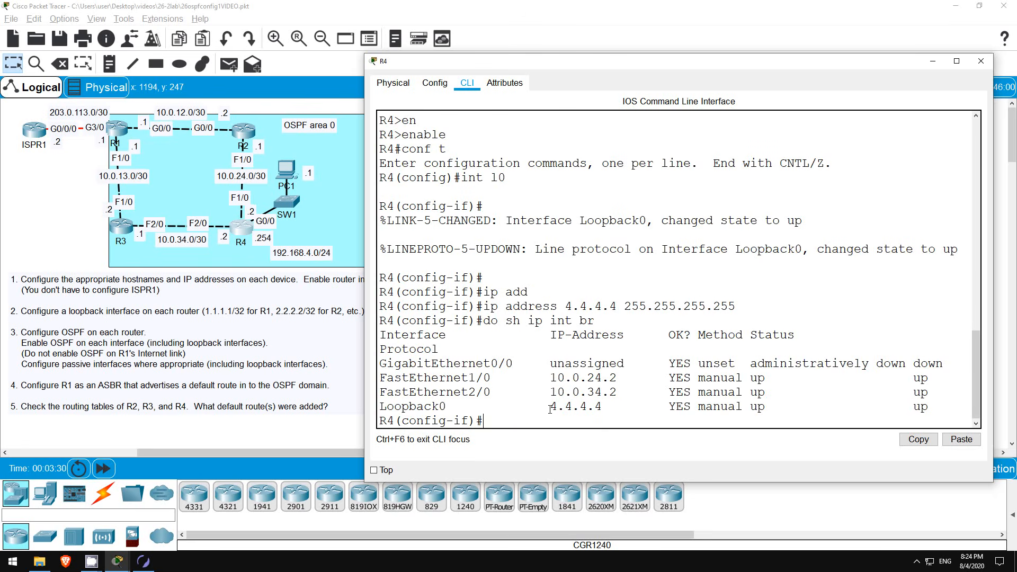
drag(550, 407, 610, 407)
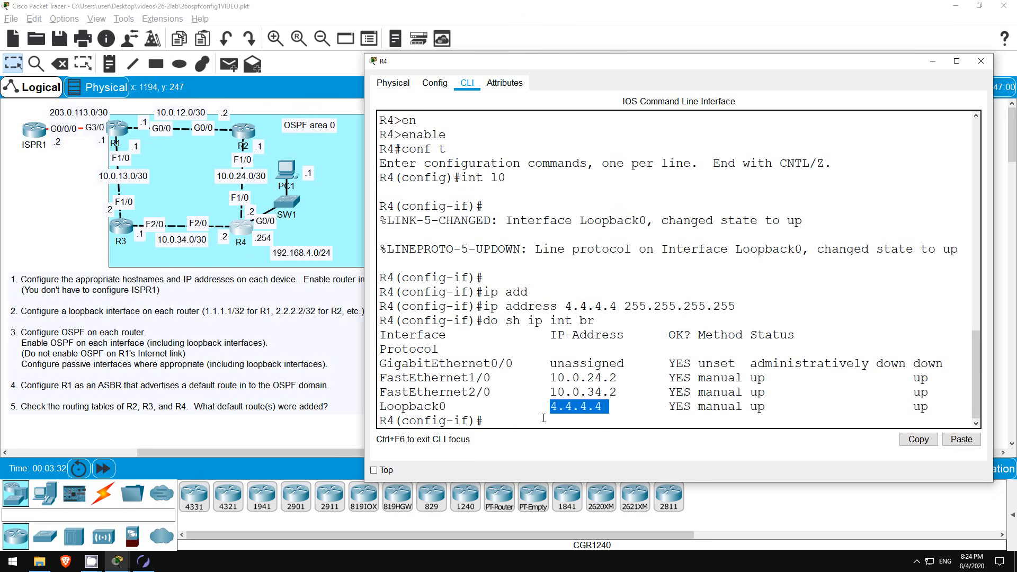
click(508, 424)
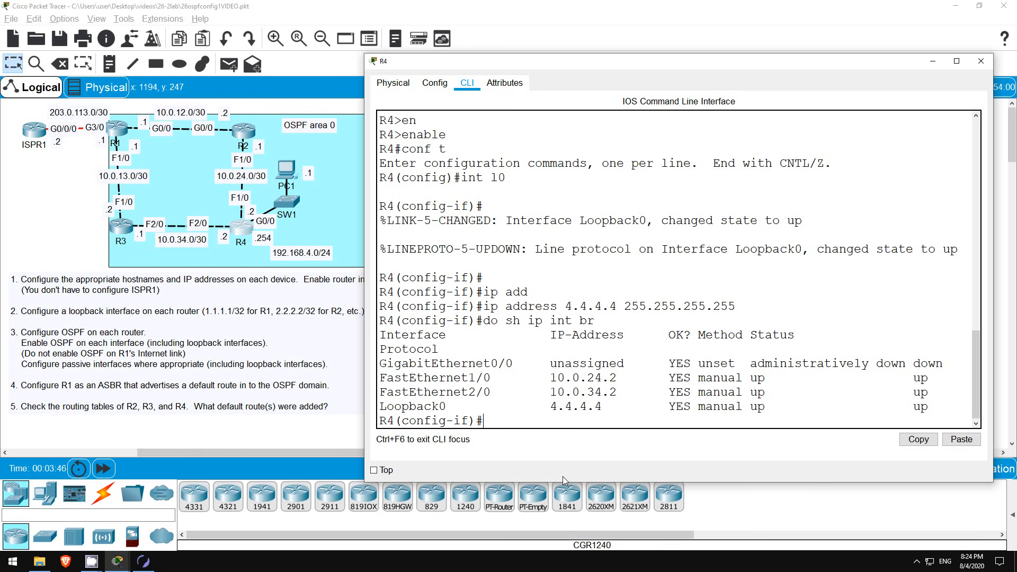
Display the detailed status of R4's interface l0 and check its address and prefix length.
text(do sh int l0)
key(Return)
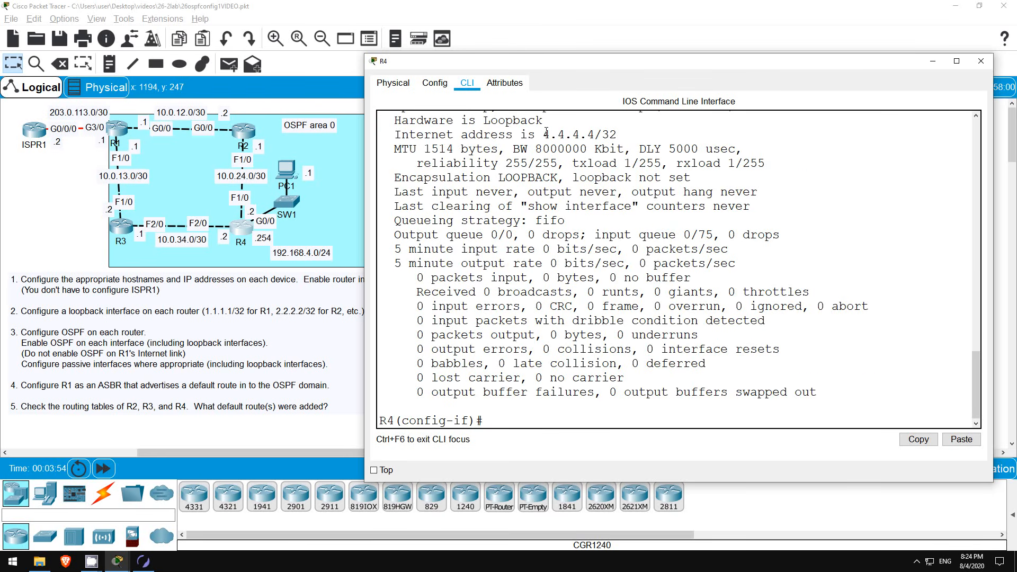
drag(544, 135, 623, 134)
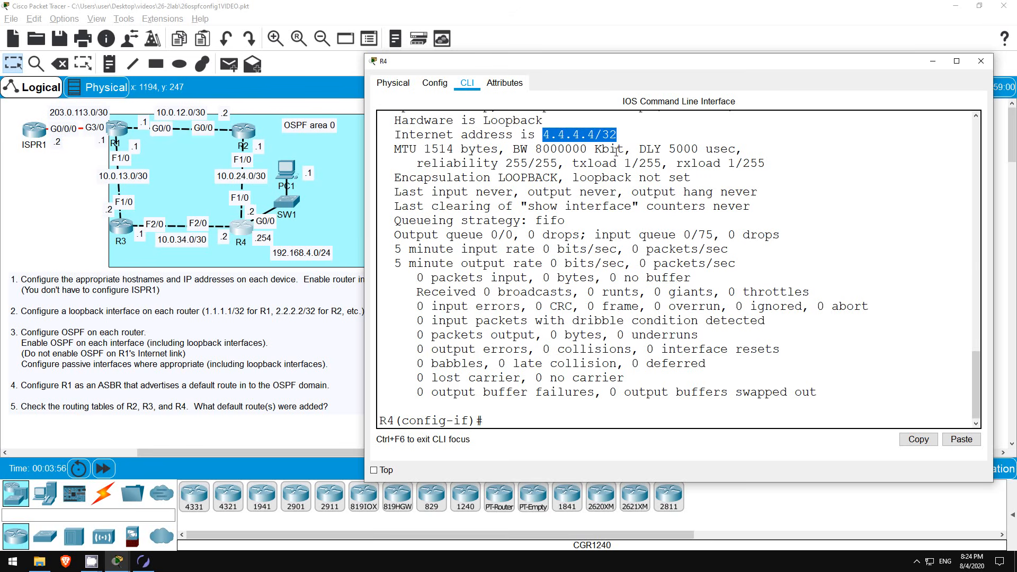
scroll(622, 181, up, 2)
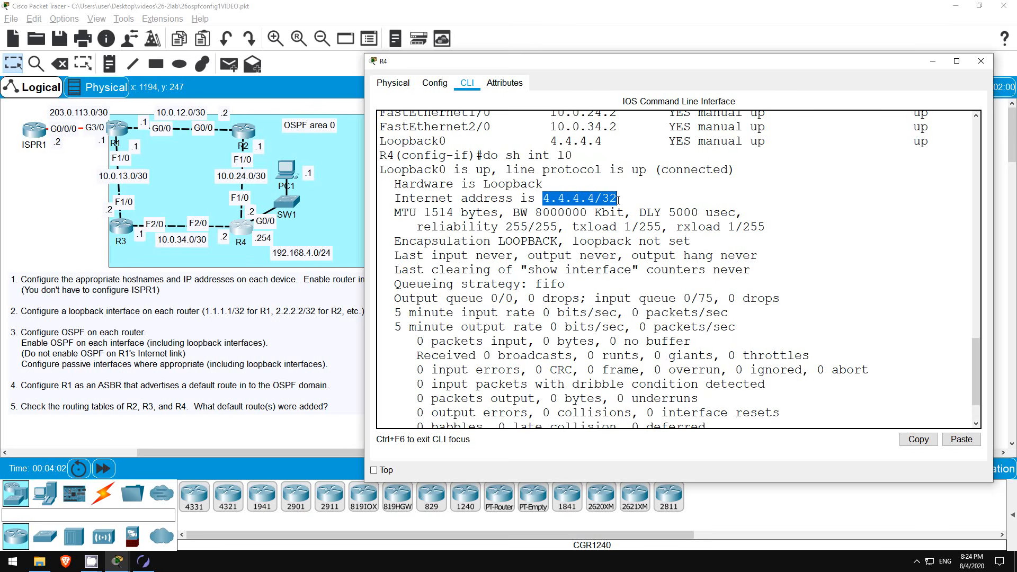
click(617, 207)
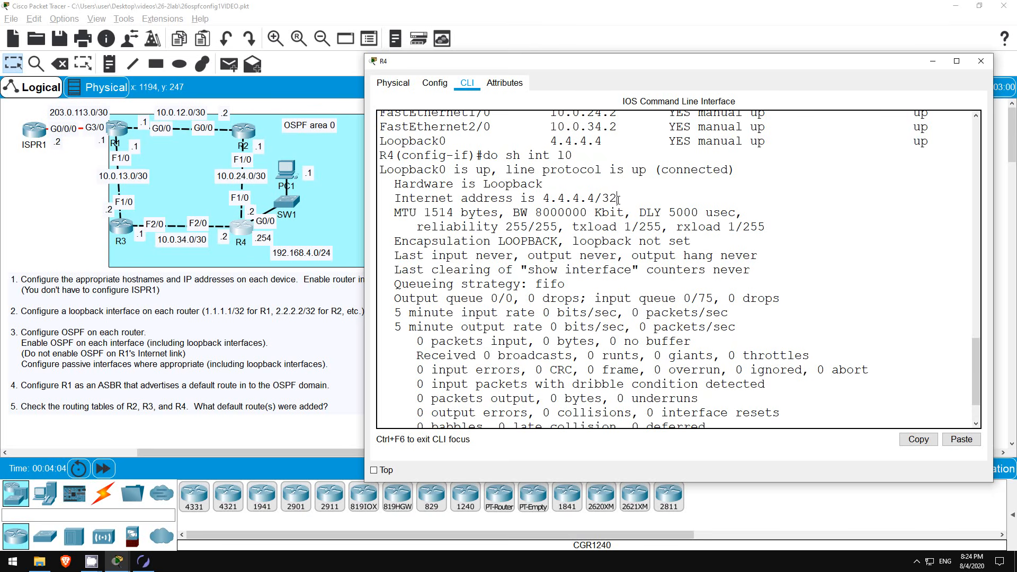
scroll(615, 220, down, 2)
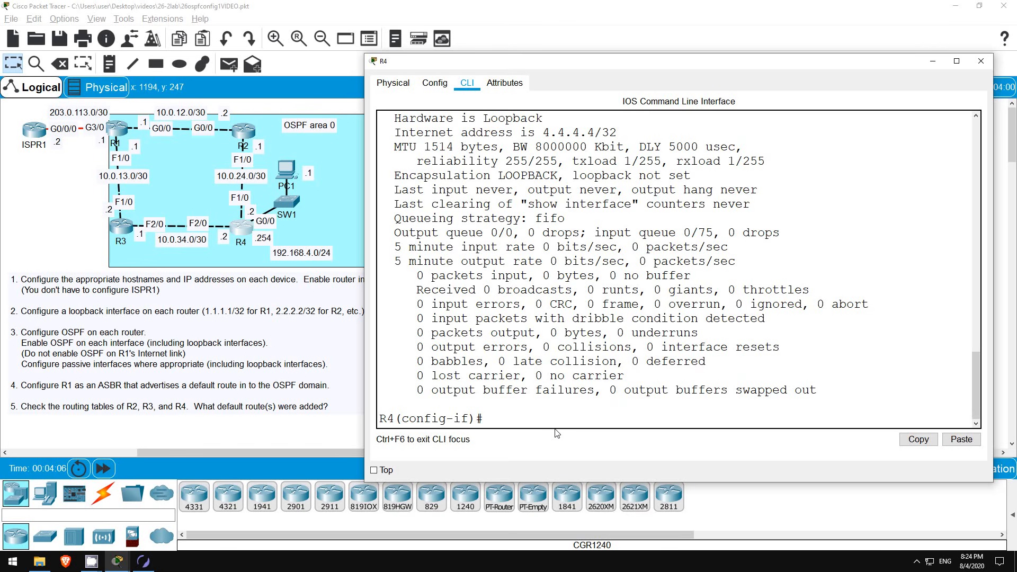
Start OSPF process 4 on R4 and enable it on all interfaces with network 0.0.0.0 255.255.255.255 in area 0.
text(router ospf 4)
key(Return)
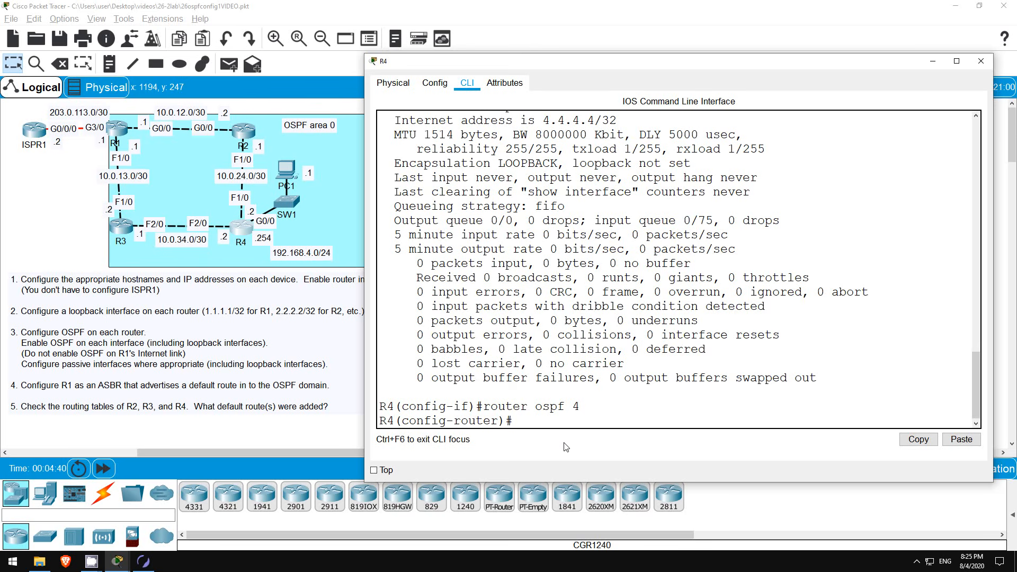
text(net 0.0.0.0 255.255.255.255 area)
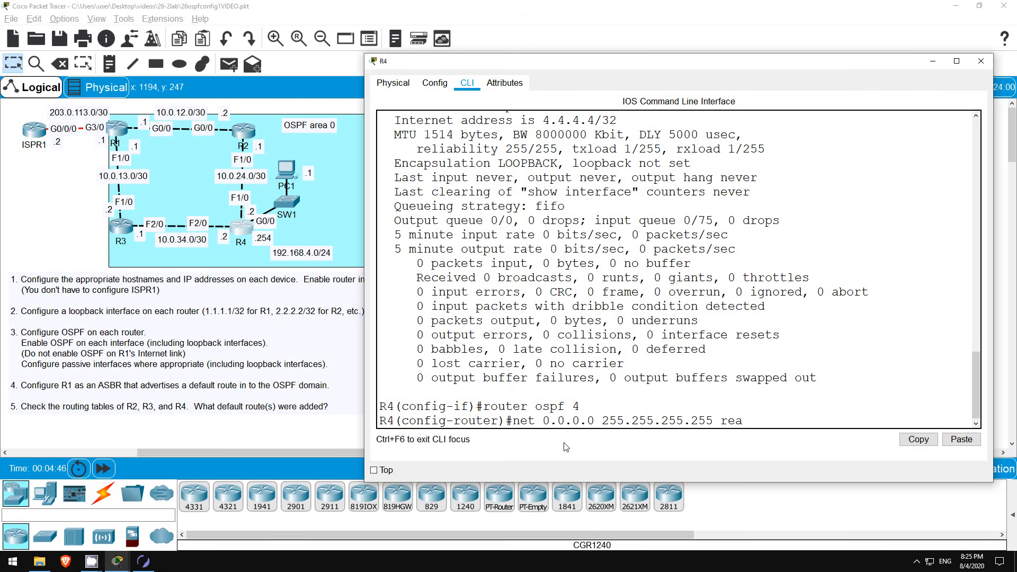
key(BackSpace)
key(BackSpace)
key(BackSpace)
key(BackSpace)
text(area 0)
key(Return)
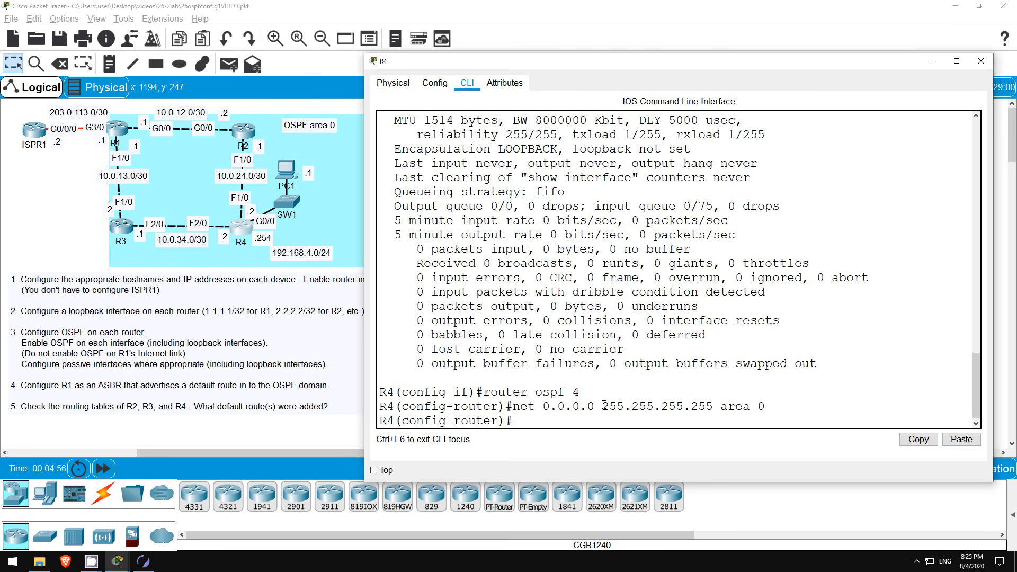
drag(603, 405, 714, 406)
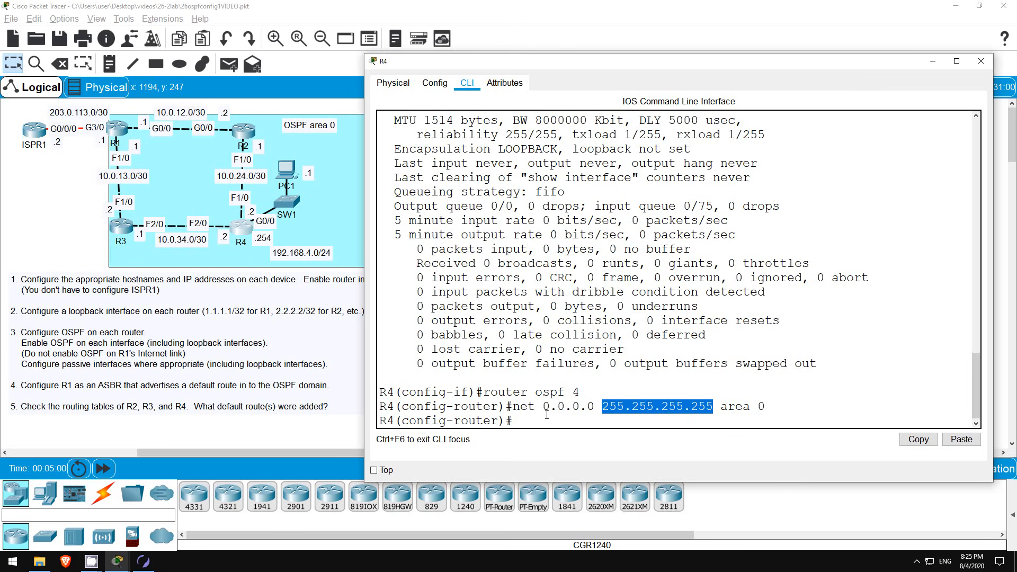
Make R4's LAN-facing interface g0/0 passive in its OSPF process.
click(521, 423)
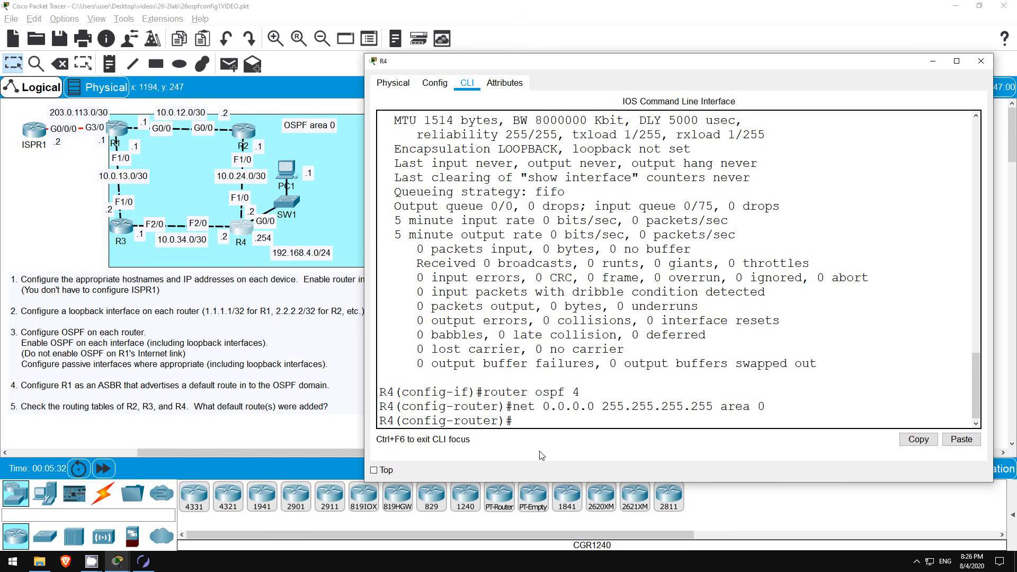
text(pass)
key(Tab)
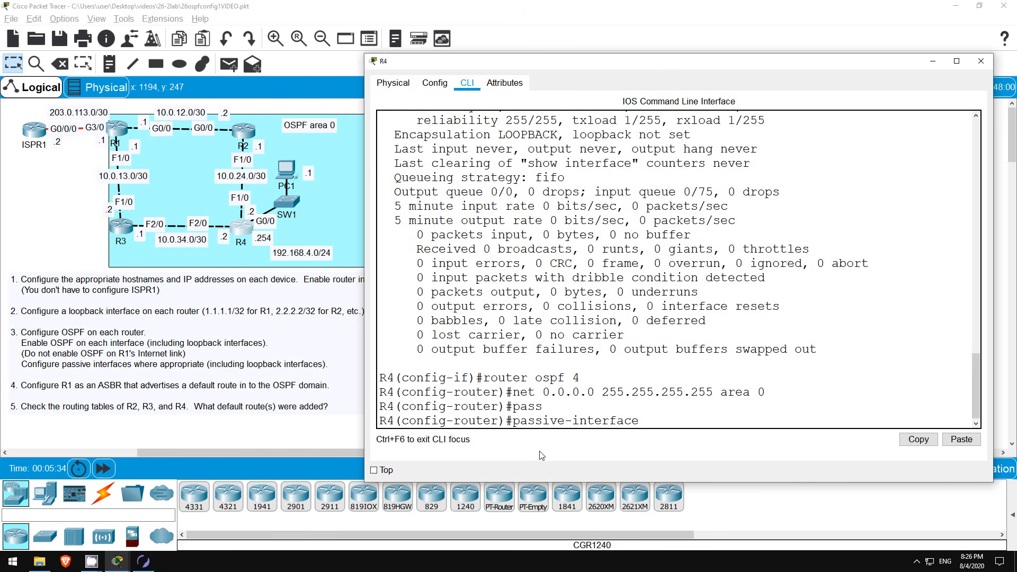
text(g0/0)
key(Return)
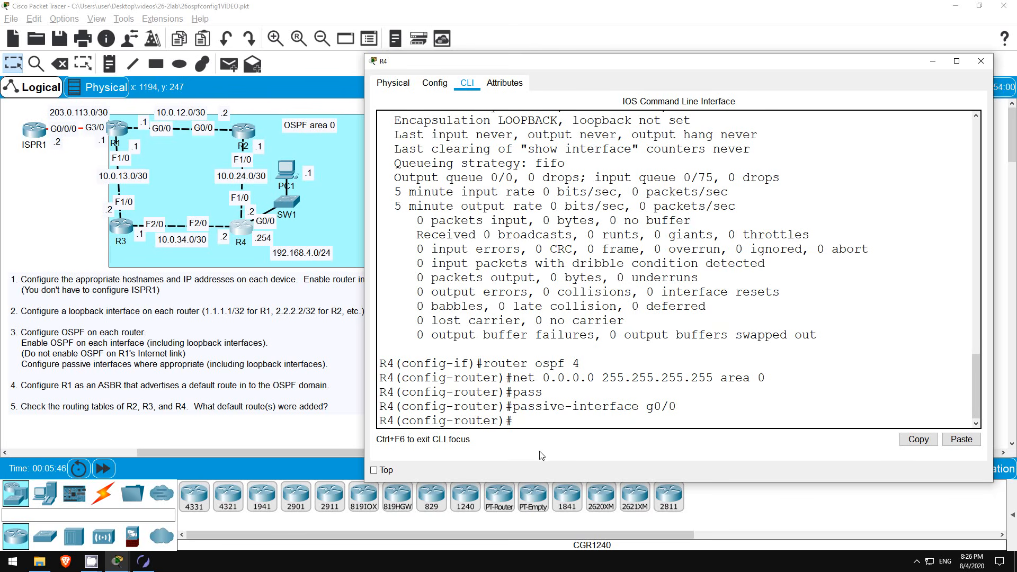
Make R4's loopback interface l0 passive in OSPF as well.
key(Up)
key(BackSpace)
key(BackSpace)
key(BackSpace)
key(BackSpace)
text(l0)
key(Return)
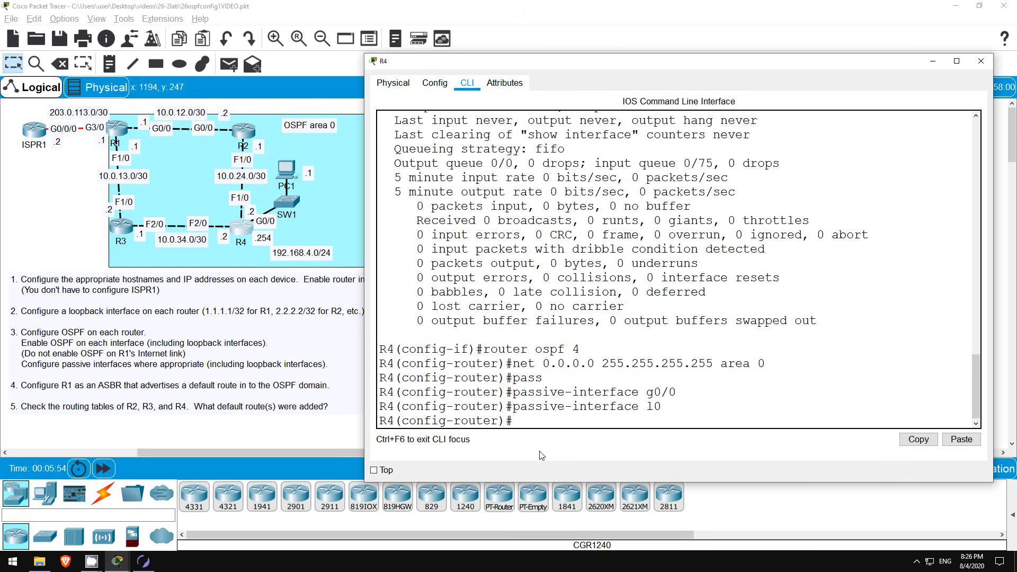
Open R3's command line and enter global configuration mode.
click(120, 229)
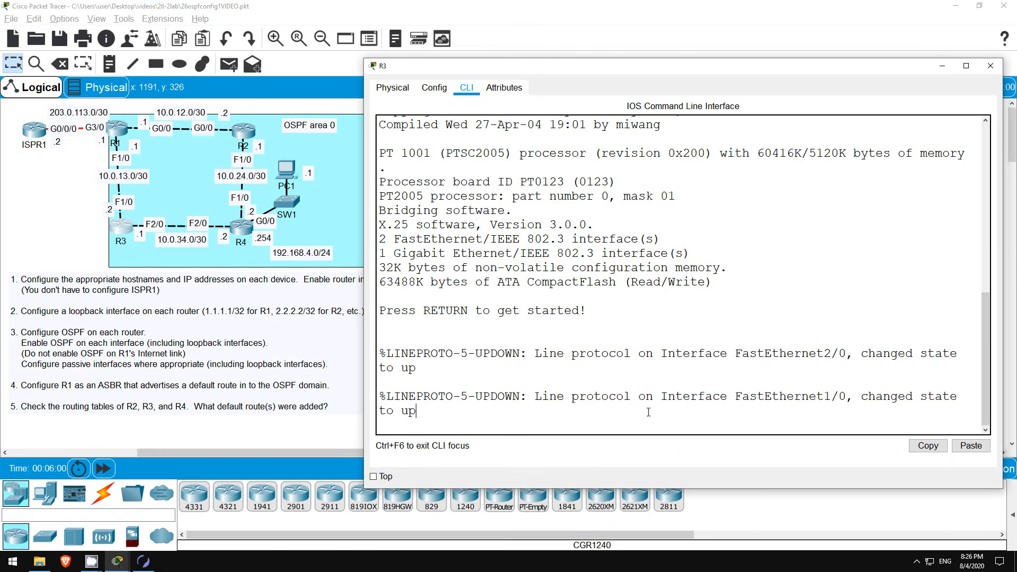
key(Return)
key(Return)
key(Return)
text(en)
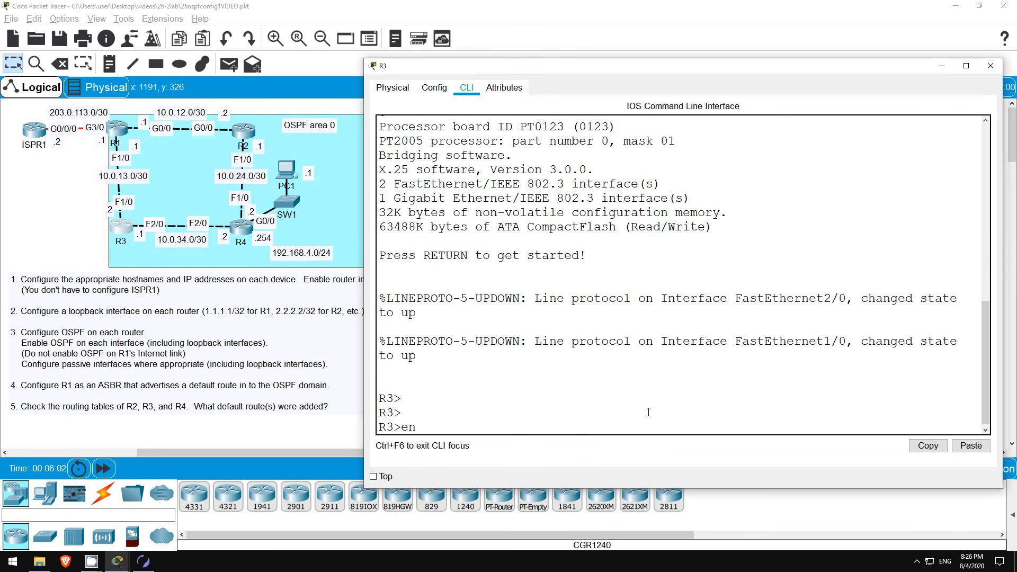
key(Tab)
key(Return)
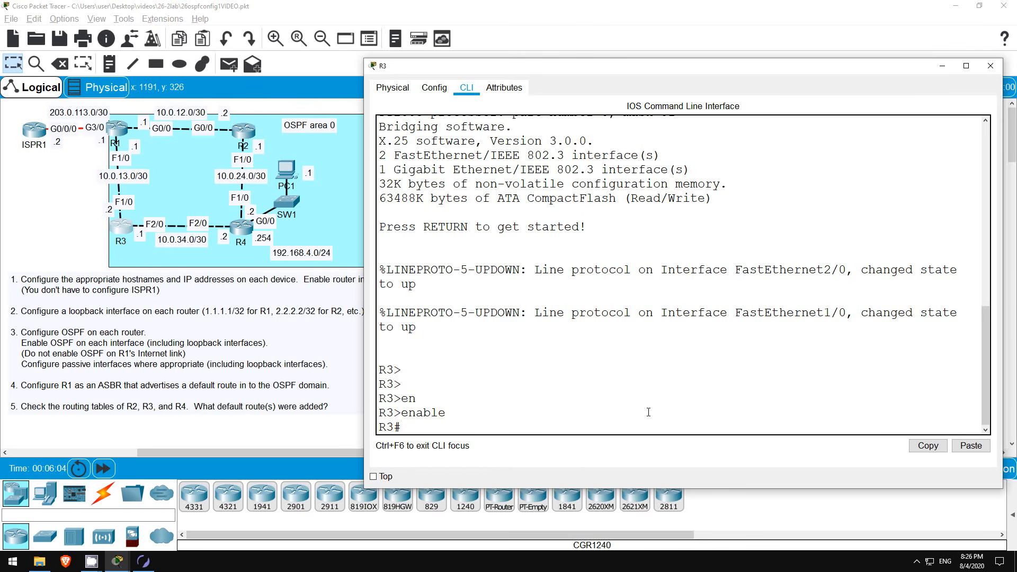
text(conf t)
key(Return)
Create loopback interface l0 on R3 with IP address 3.3.3.3 and subnet mask 255.255.255.255.
text(int l0)
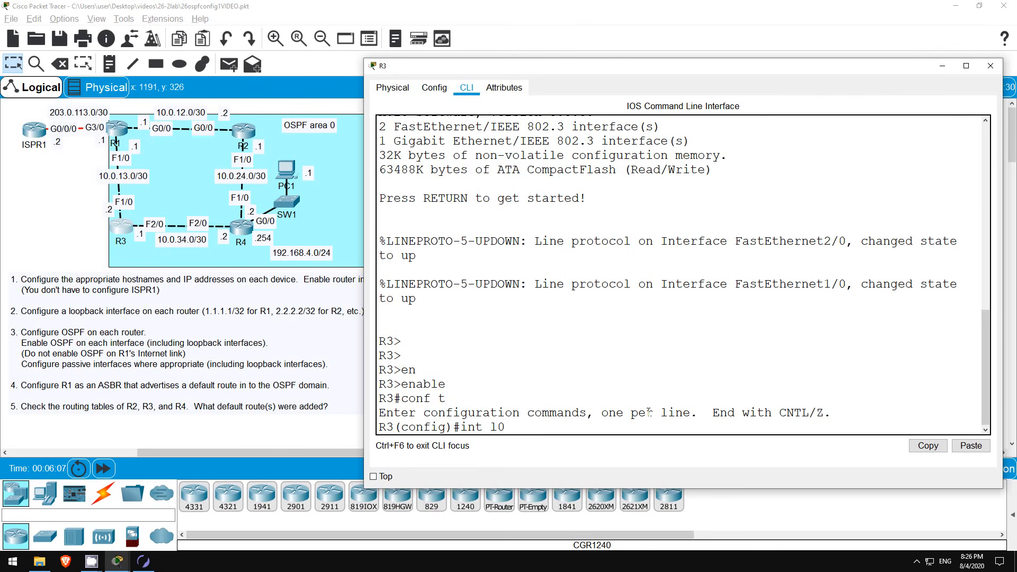
key(Return)
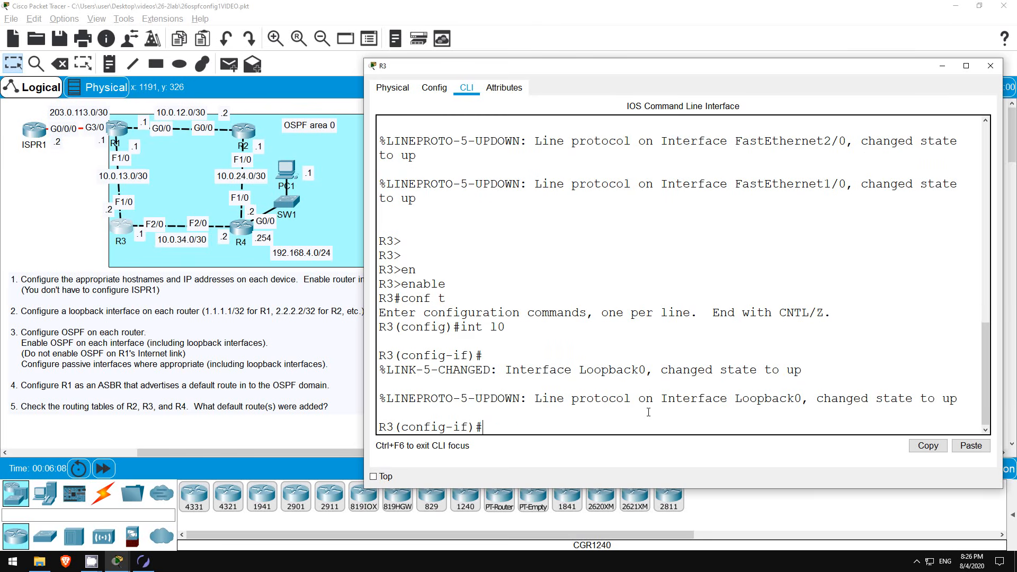
text(ip add 3.3.3.3 255.255.255.255)
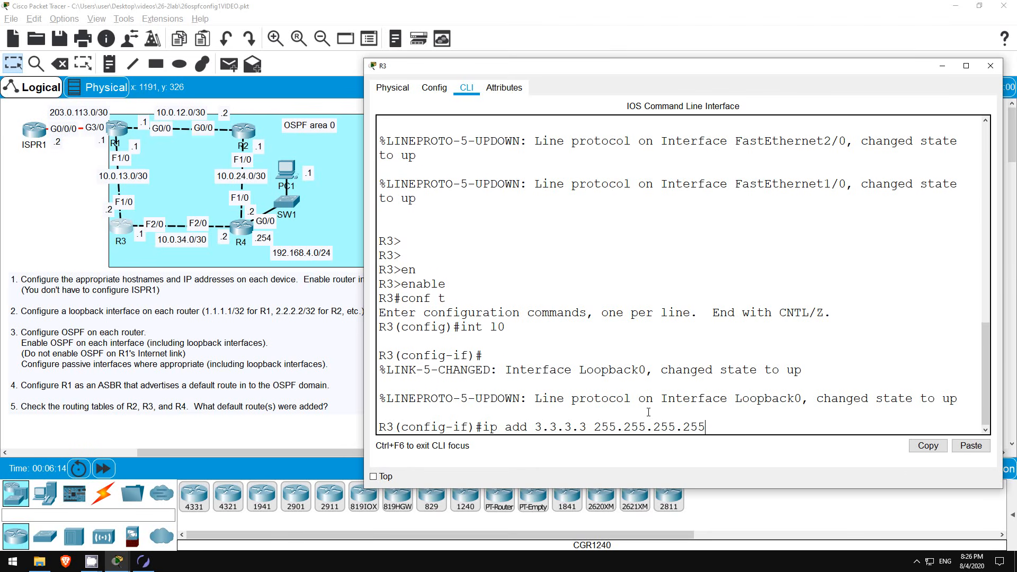
key(Return)
key(Return)
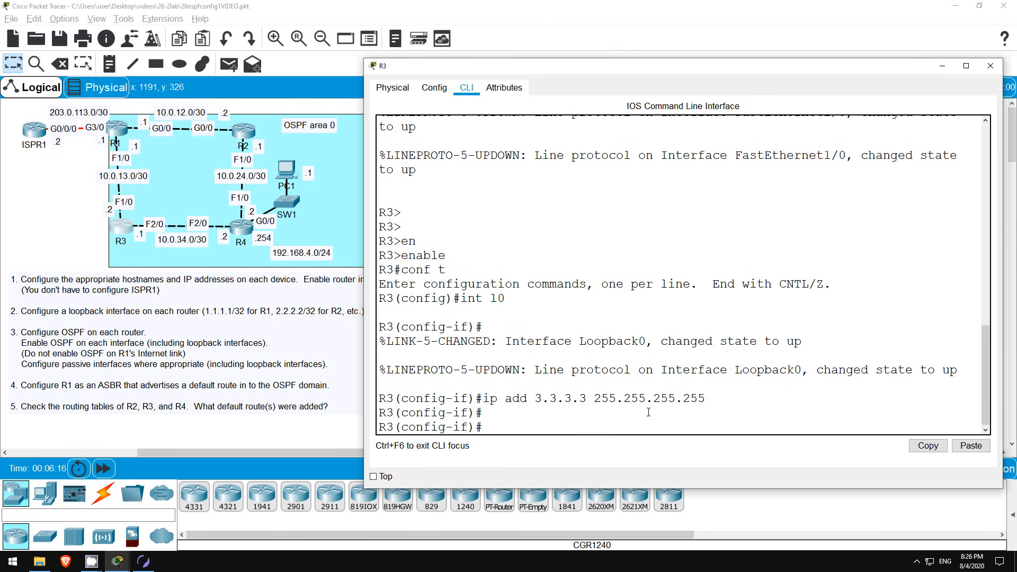
Start OSPF process 3 on R3 and add network 10.0.13.2 with wildcard 0.0.0.0 in area 0.
text(router ospf 3)
key(Return)
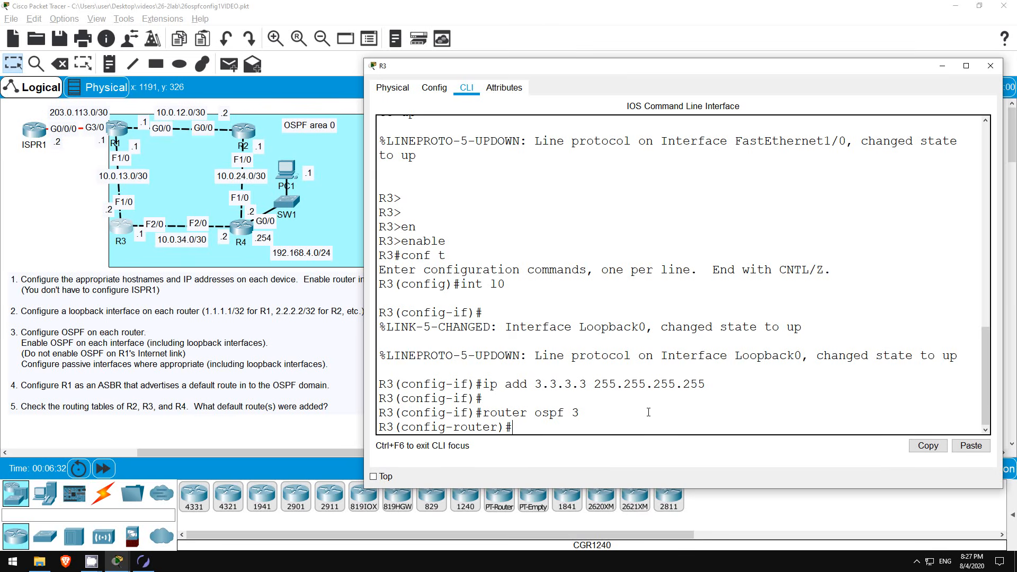
text(net)
key(Tab)
text(10.)
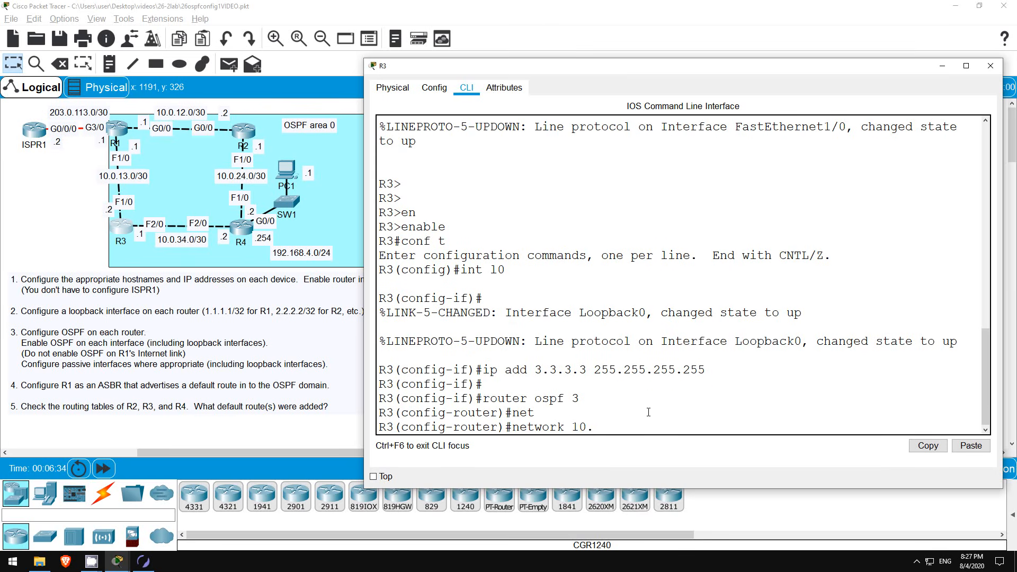
text(0.13.2 0.0.0.0 area 0)
key(Return)
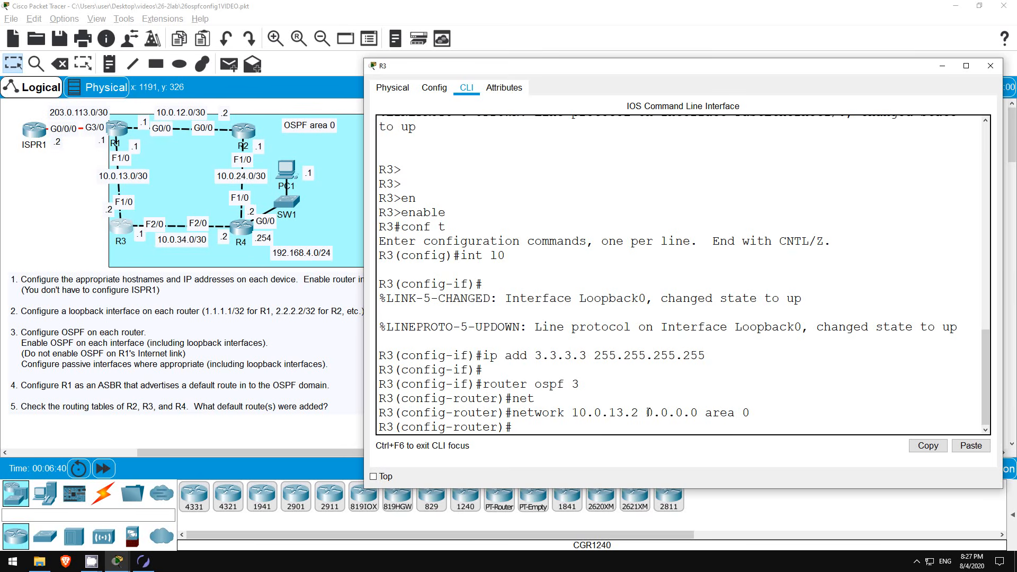
Add networks 10.0.34.1 and 3.3.3.3, each with wildcard 0.0.0.0, to area 0 of R3's OSPF process.
text(net)
key(Tab)
text(10)
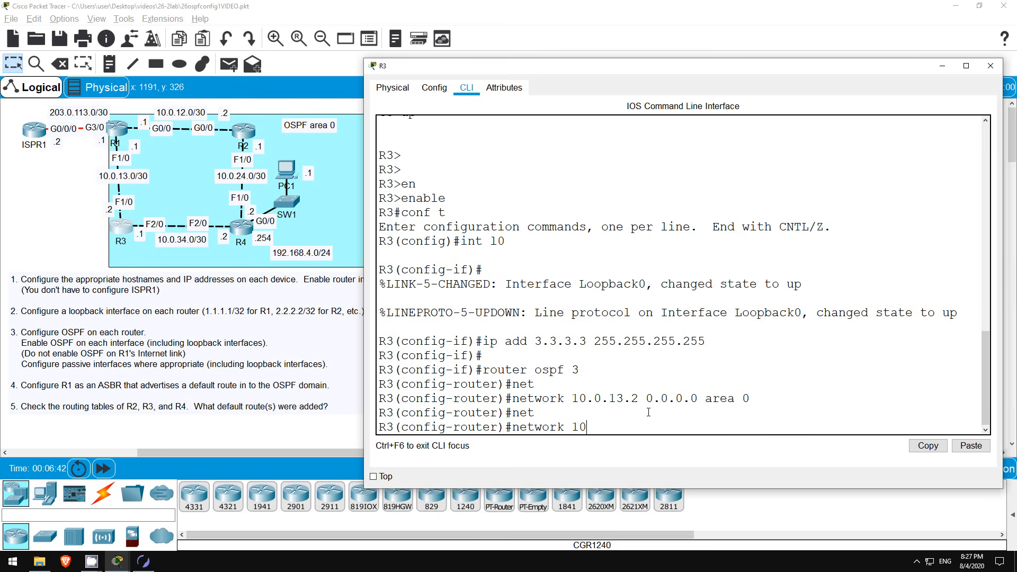
text(.0.34.1 0.0.0.0 area 0)
key(Return)
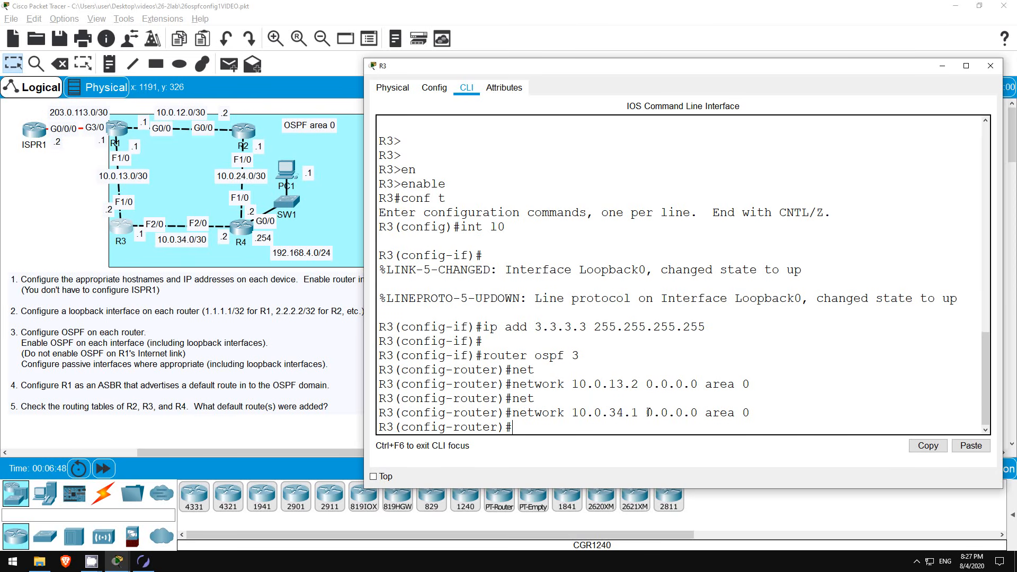
text(net 3.3.3.3 0.0.0.0 area 0)
key(Return)
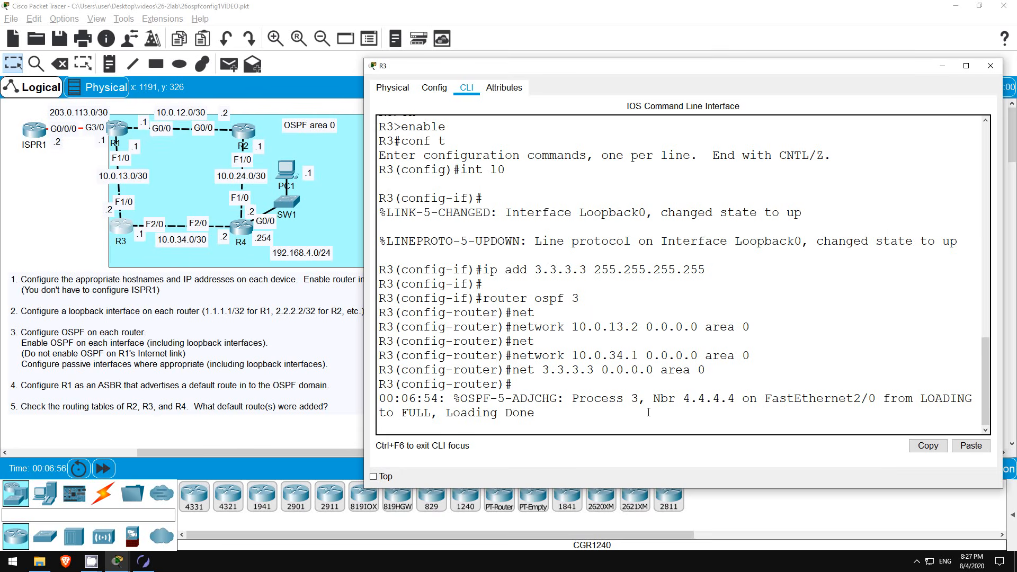
key(Return)
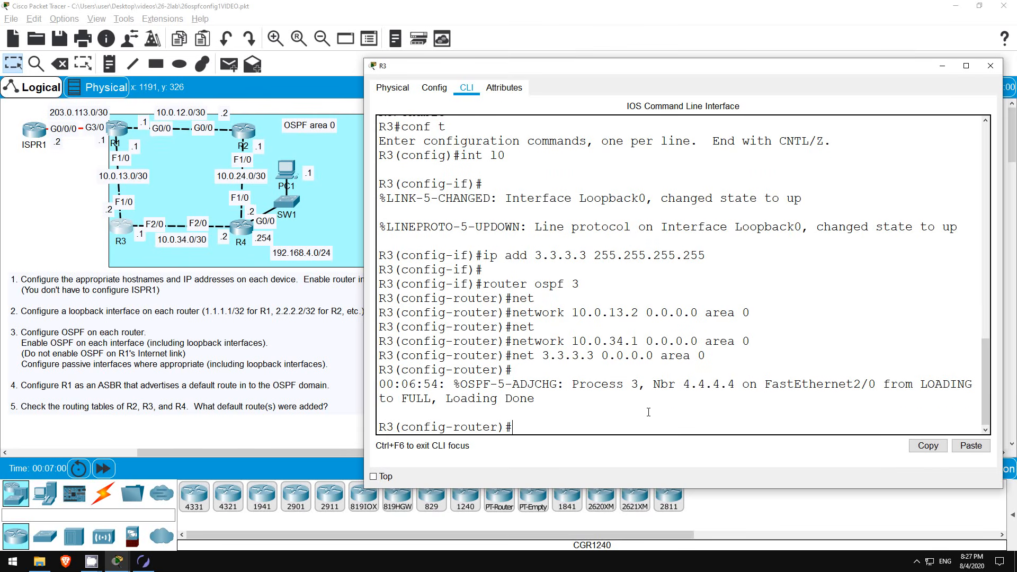
Make R3's loopback interface l0 passive in its OSPF process.
text(pass)
key(Tab)
text(l0)
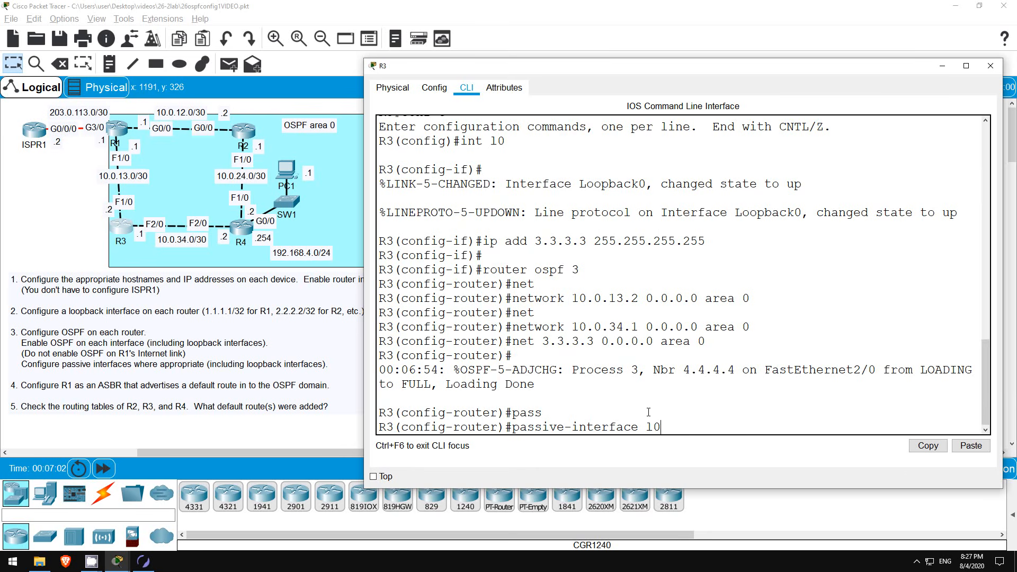
key(Return)
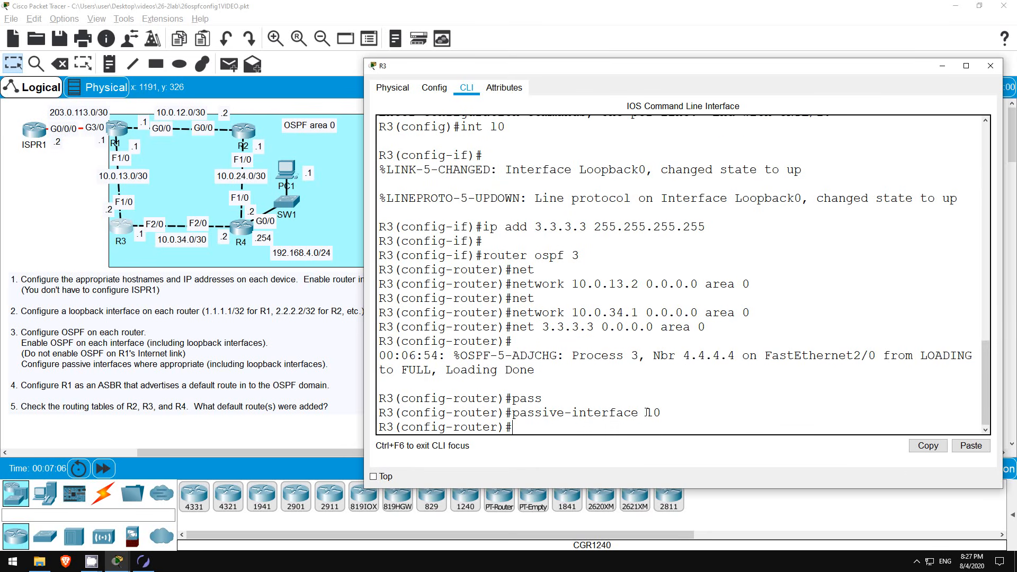
Open R2's command line and enter global configuration mode.
click(238, 128)
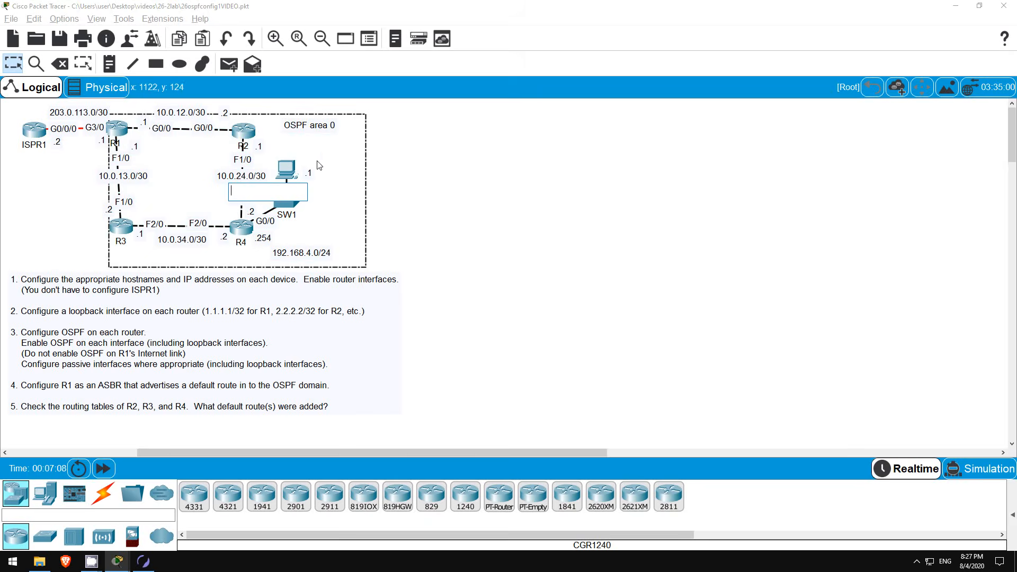
click(239, 127)
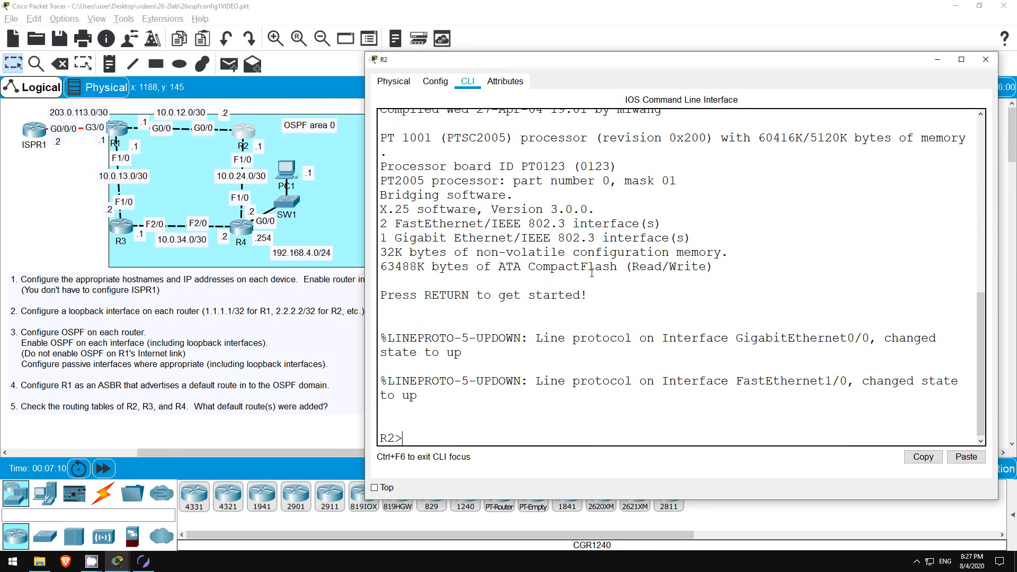
text(en)
key(Tab)
key(Return)
text(conf t)
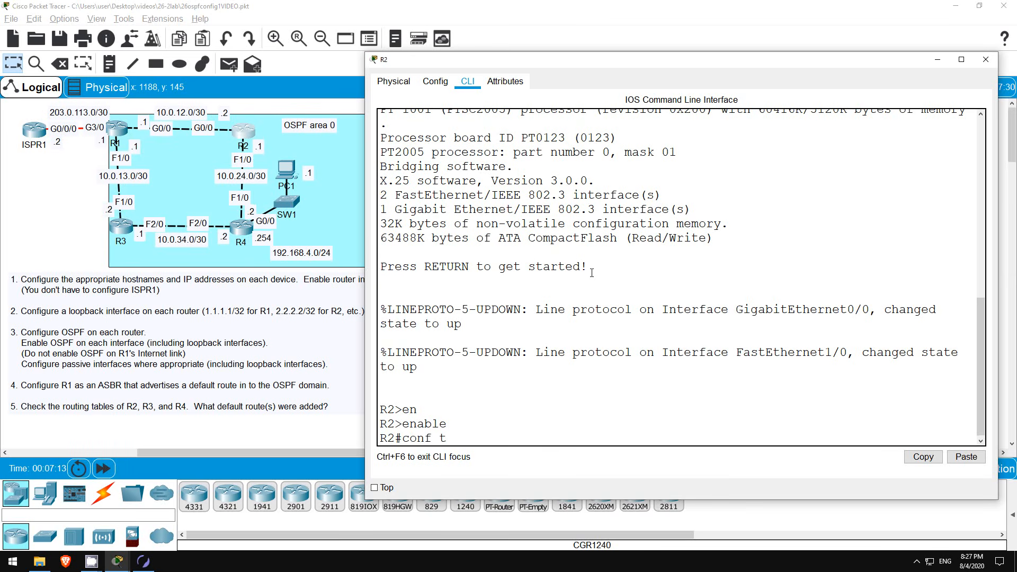
key(Return)
Create loopback interface l0 on R2 with IP address 2.2.2.2 and subnet mask 255.255.255.255.
text(int l0)
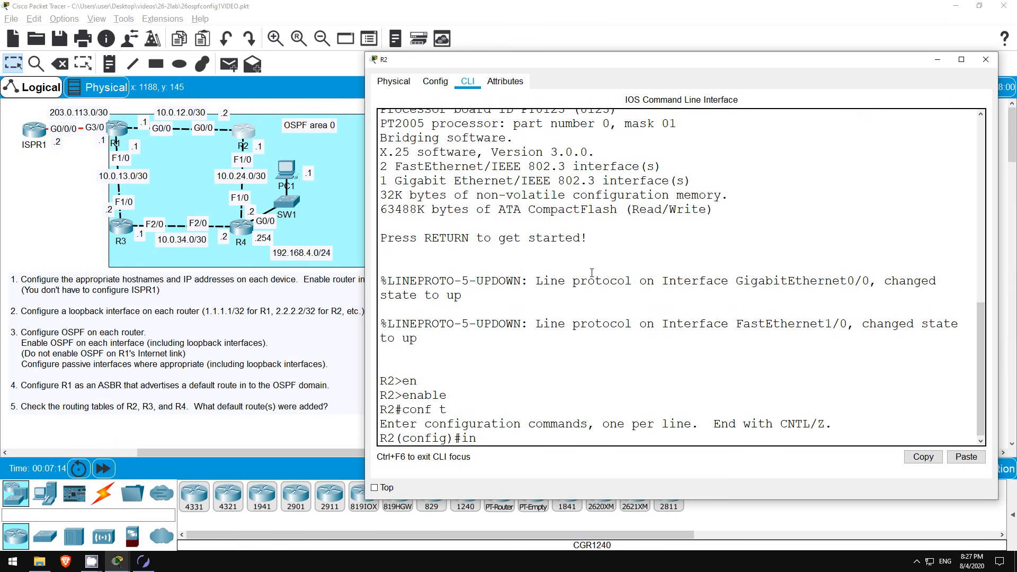
key(Return)
key(Return)
text(ip)
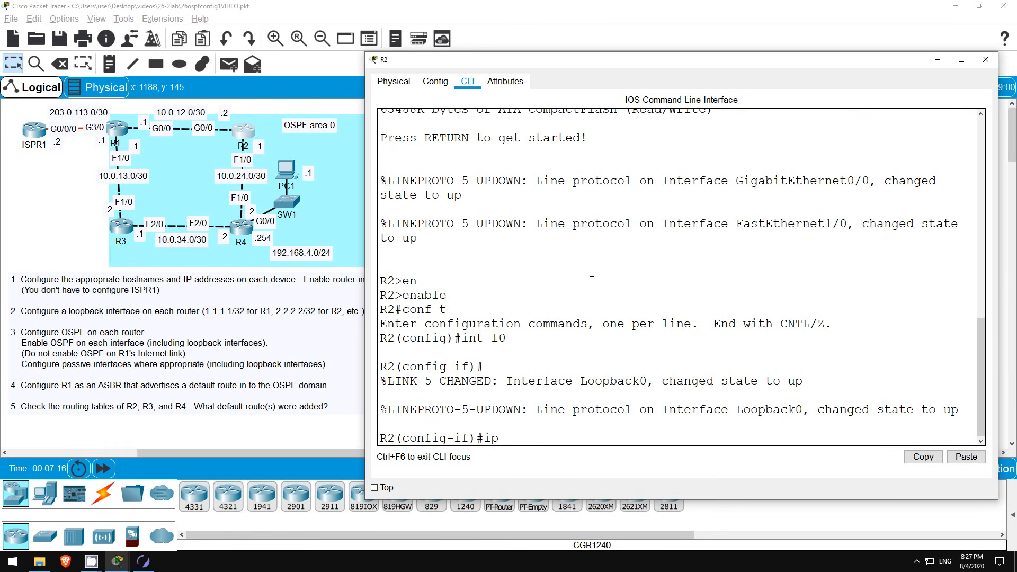
text( add 2.2.2.2 255.255.255.255)
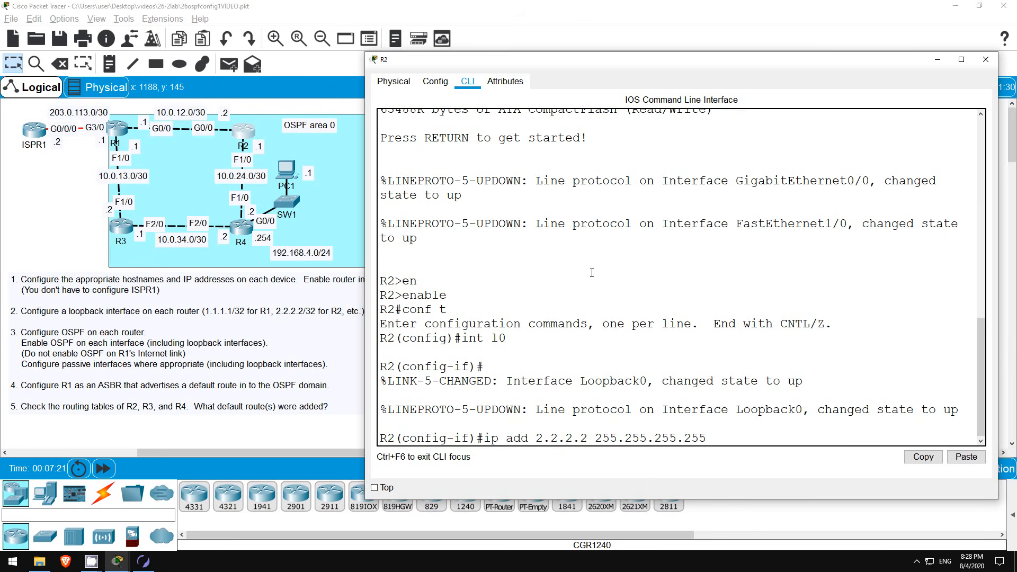
key(Return)
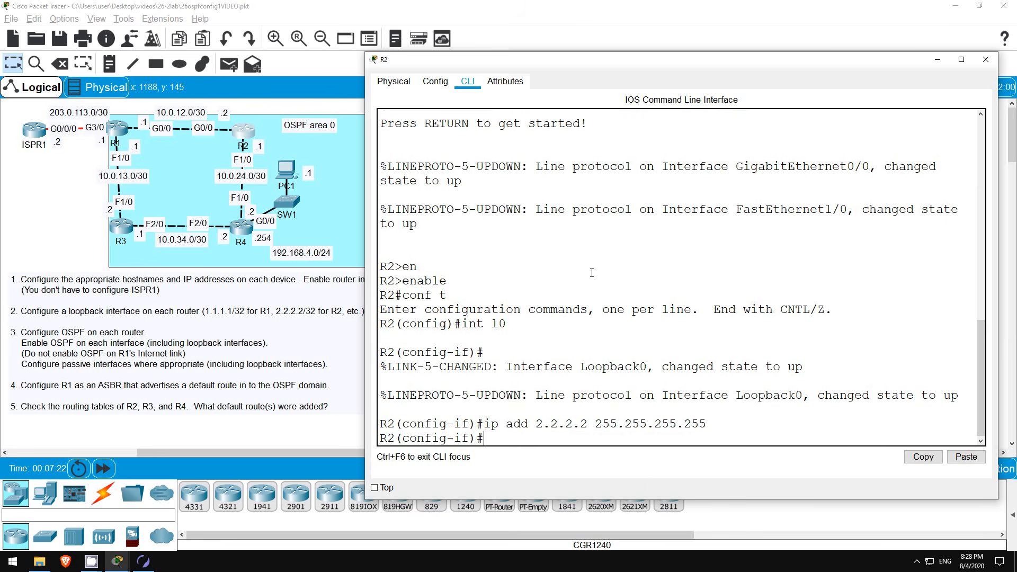
Start OSPF process 2 on R2 and add network 10.0.0.0 with wildcard 0.0.255.255 in area 0.
text(router ospf 2)
key(Return)
key(Return)
key(Return)
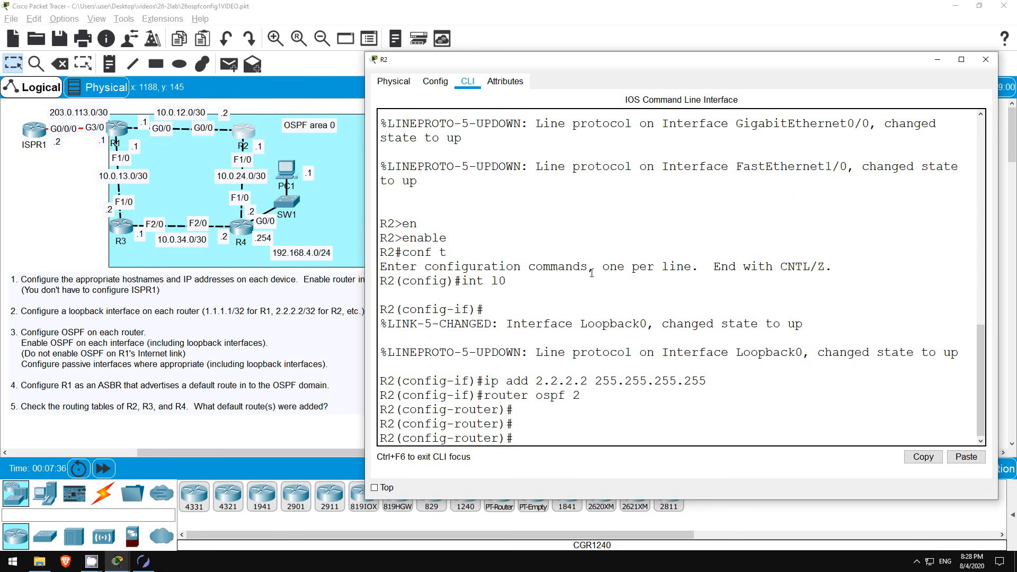
text(net 10.0.0.0 0.0.255.255)
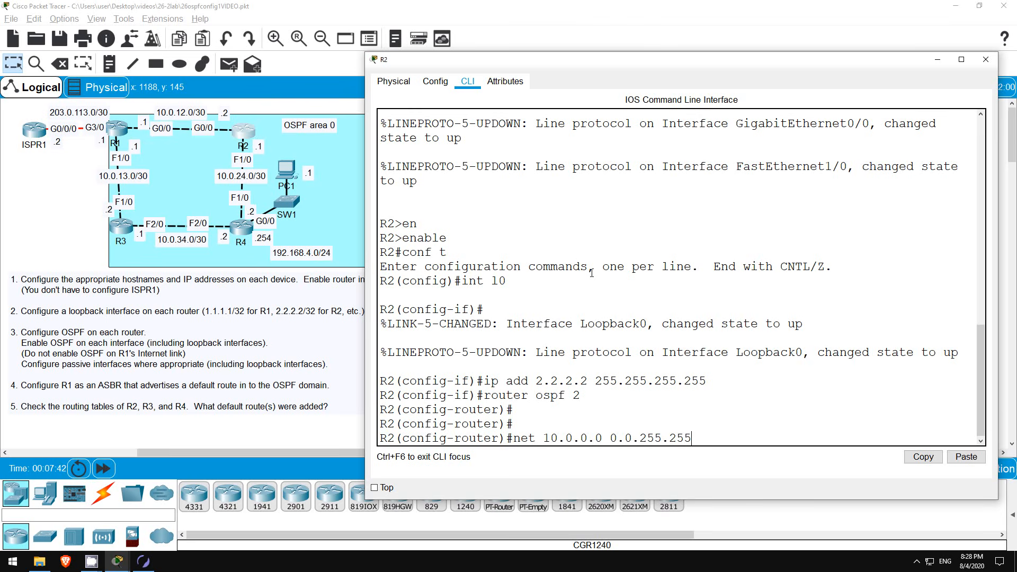
text( area 0)
key(Return)
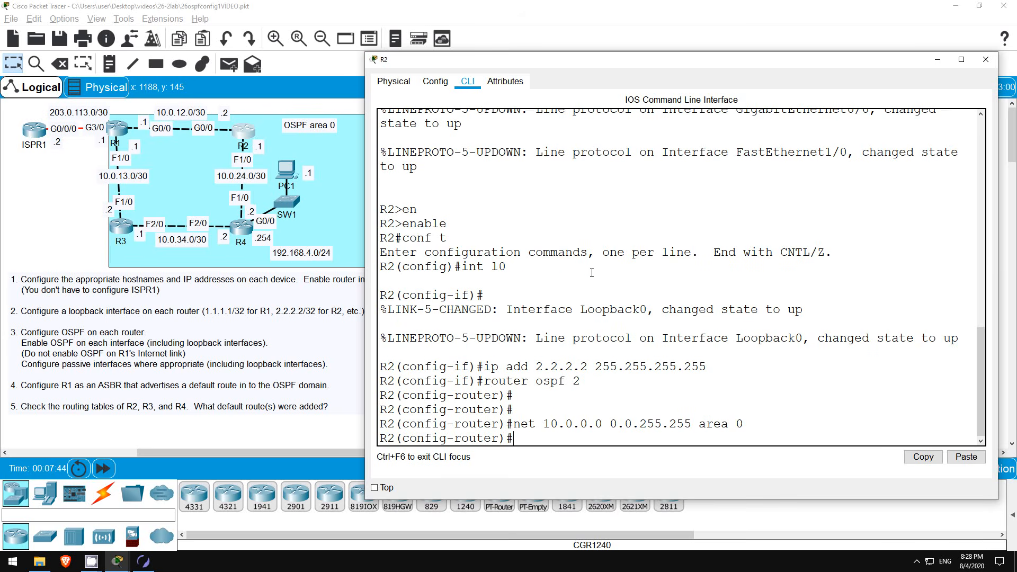
Add network 2.2.2.2 with wildcard 0.0.0.0 in area 0 to R2's OSPF process and make interface l0 passive.
text(net 2.2.2.2 0.0.0.0 area 0)
key(Return)
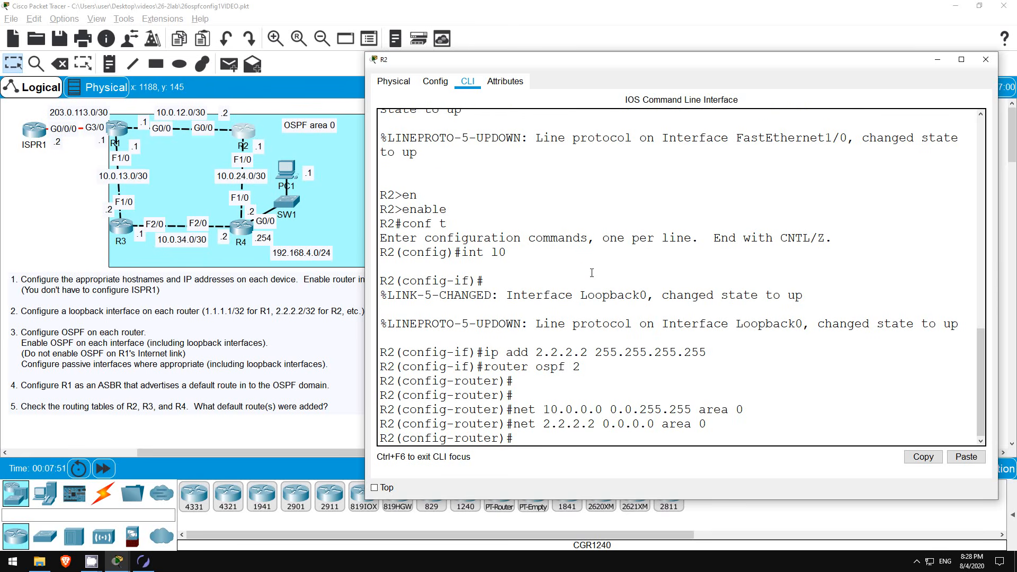
text(passive-interface l0)
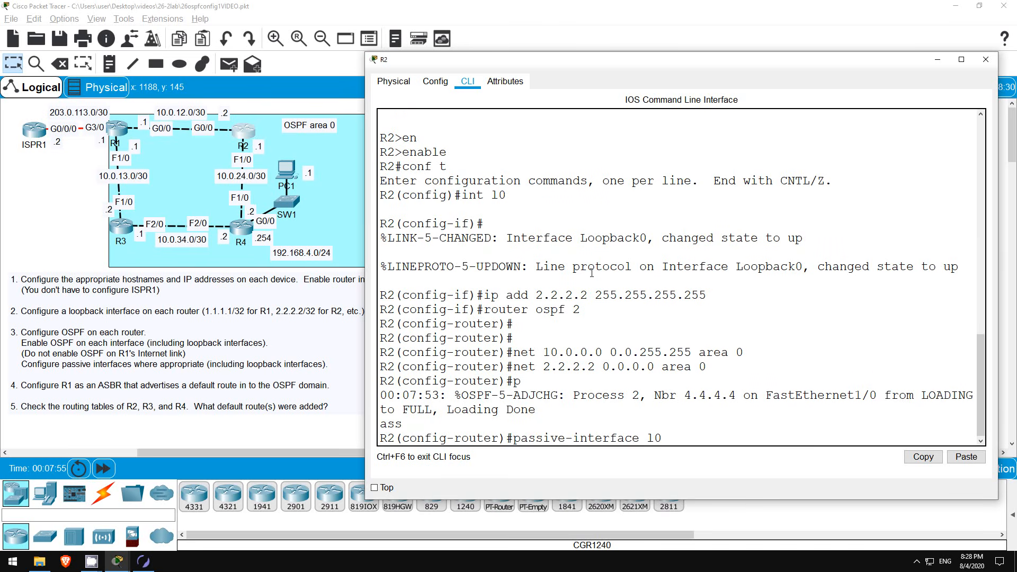
key(Return)
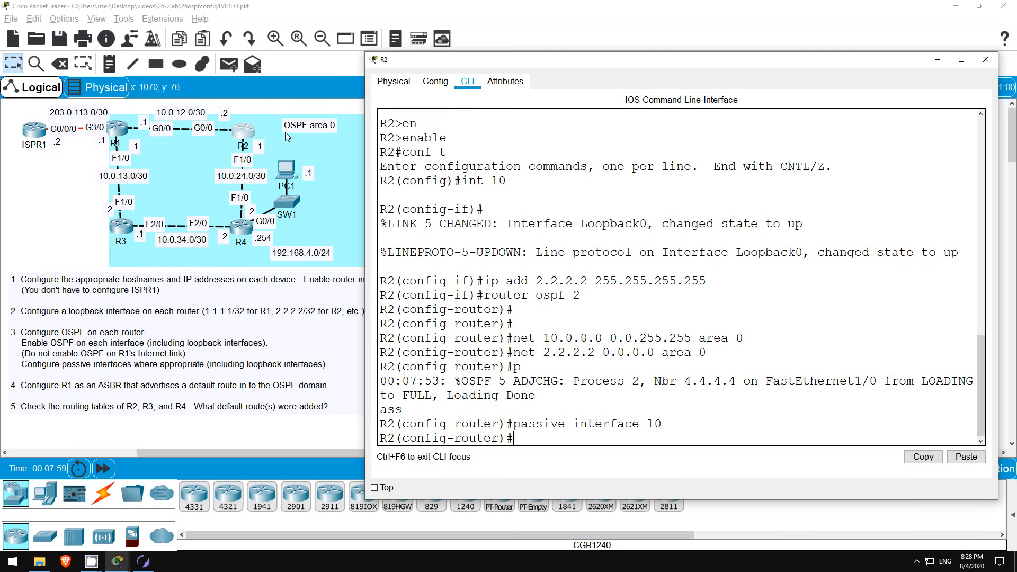
Open R1's command line and enter global configuration mode.
click(117, 128)
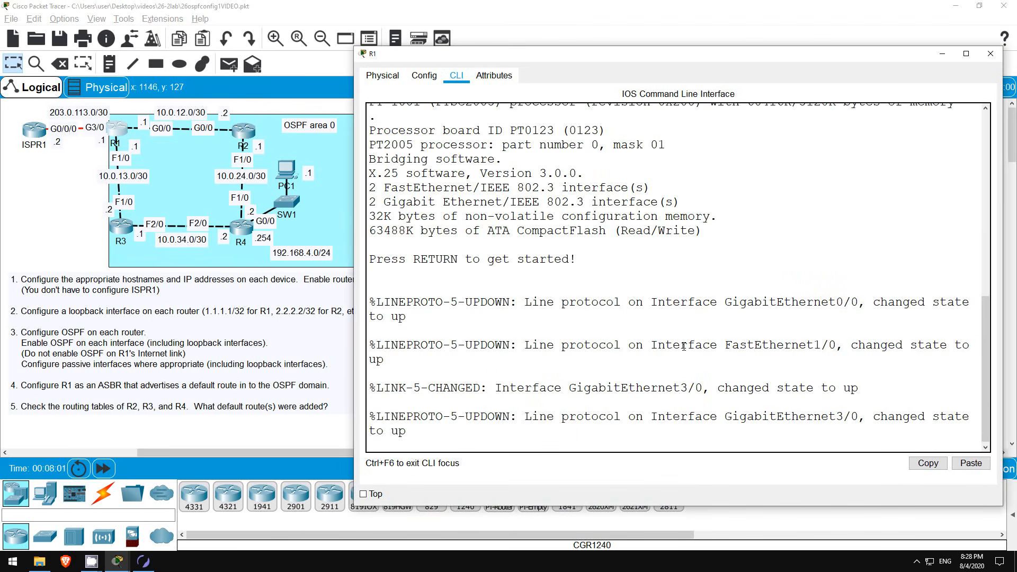
key(Return)
key(Return)
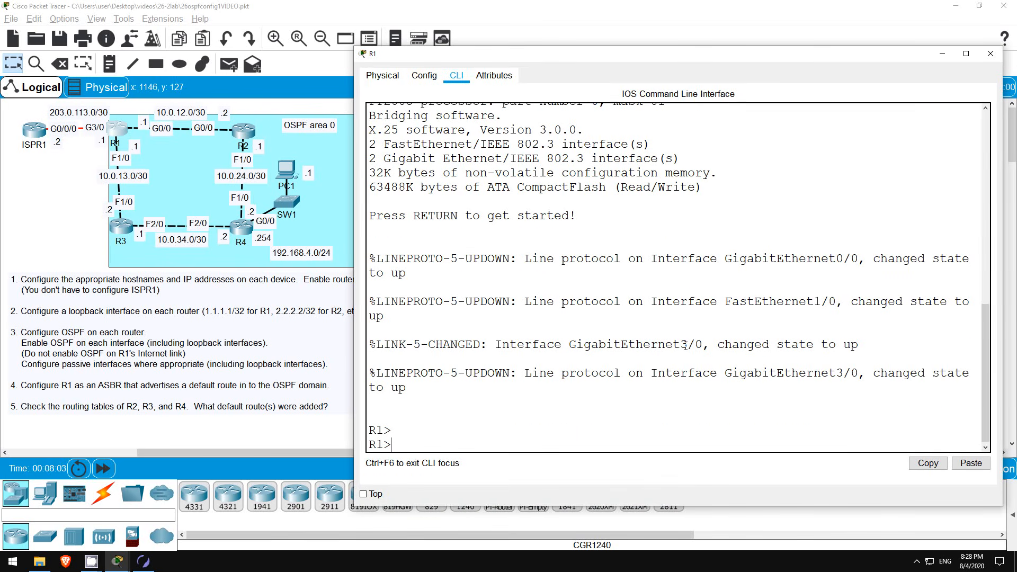
text(en)
key(Tab)
key(Return)
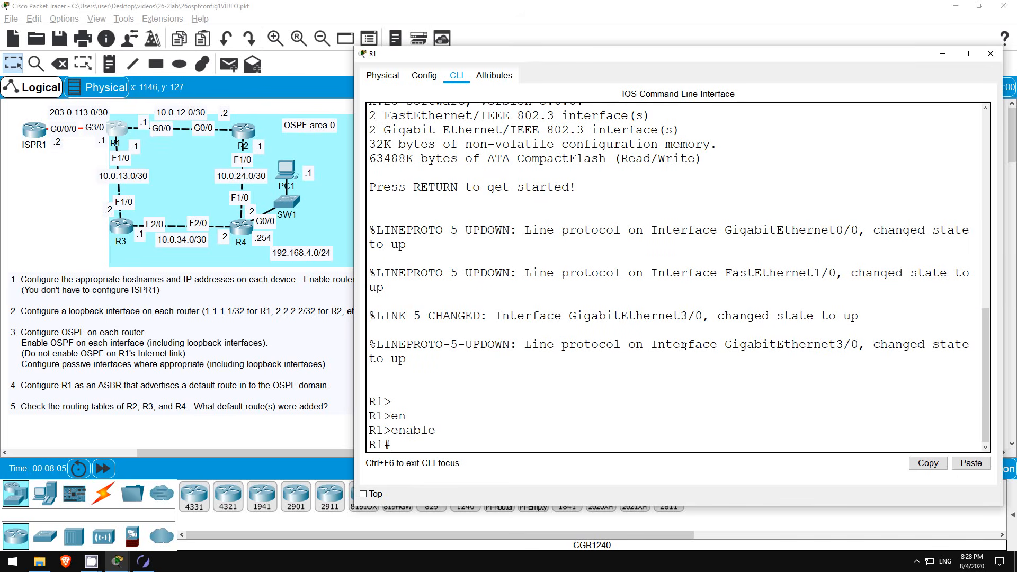
text(conf t)
key(Return)
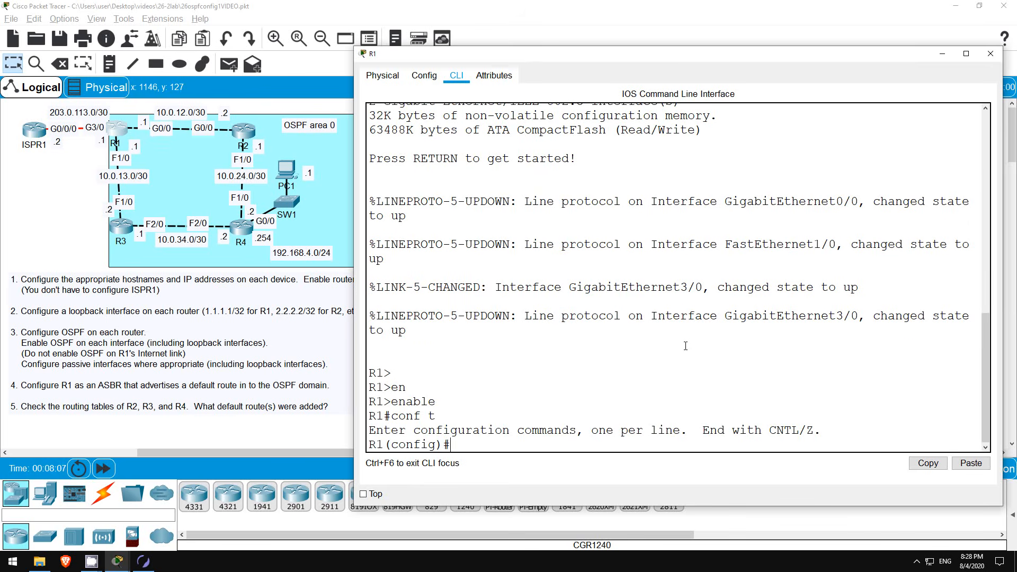
Create loopback interface l0 on R1 with IP address 1.1.1.1 and subnet mask 255.255.255.255.
text(int l0)
key(Return)
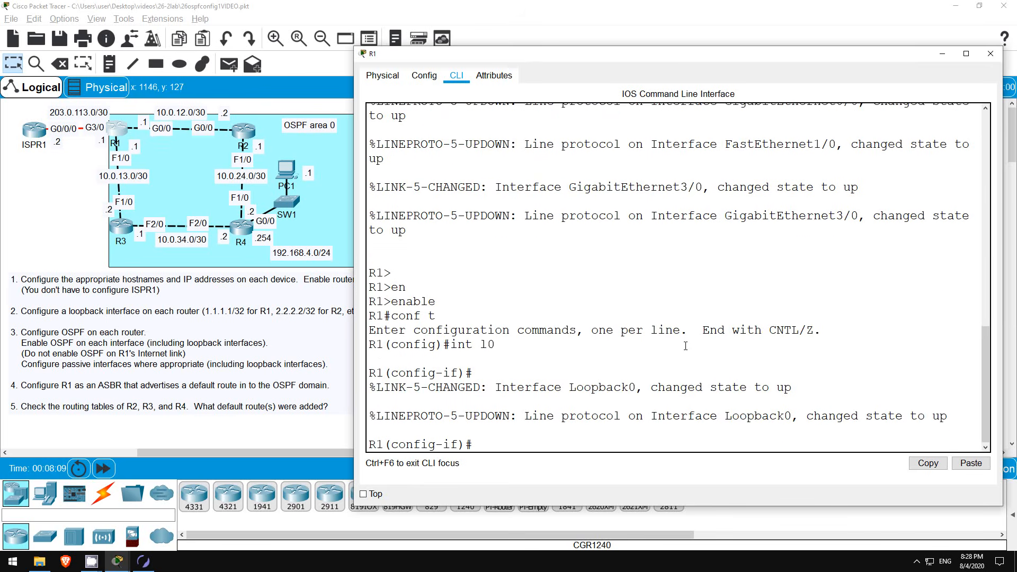
text(ip add 1.1.1.1 255.255.255.255)
key(Return)
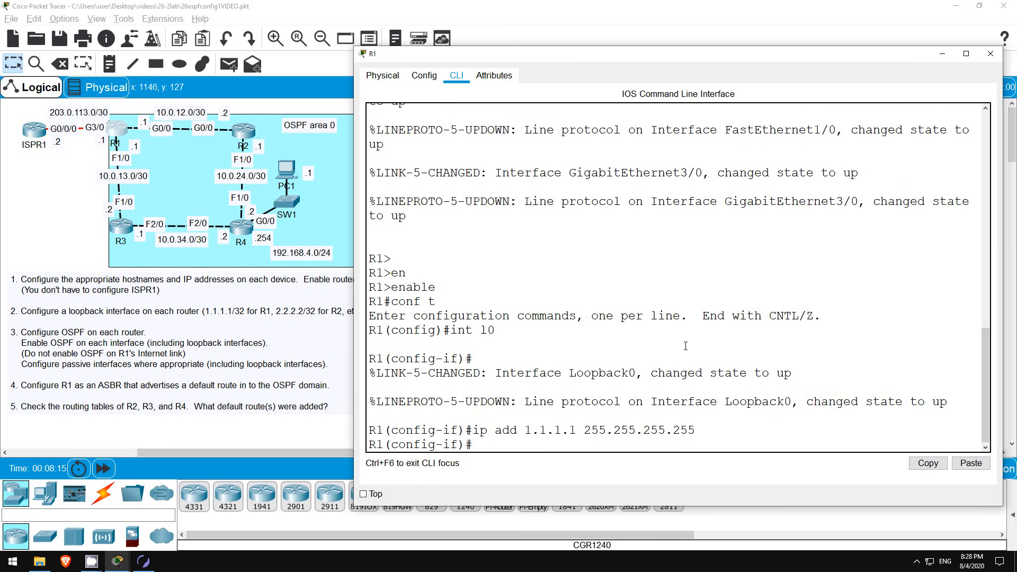
key(Return)
Start OSPF process 1 on R1 and add network 10.0.12.0 with wildcard 0.0.0.3 in area 0.
text(ro)
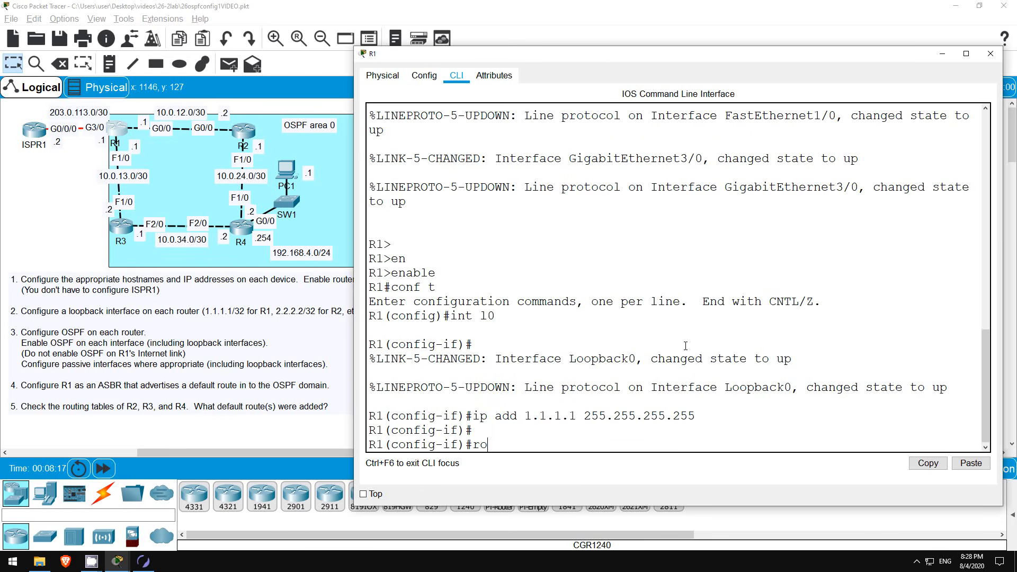
text(uter ospf 1)
key(Return)
key(Return)
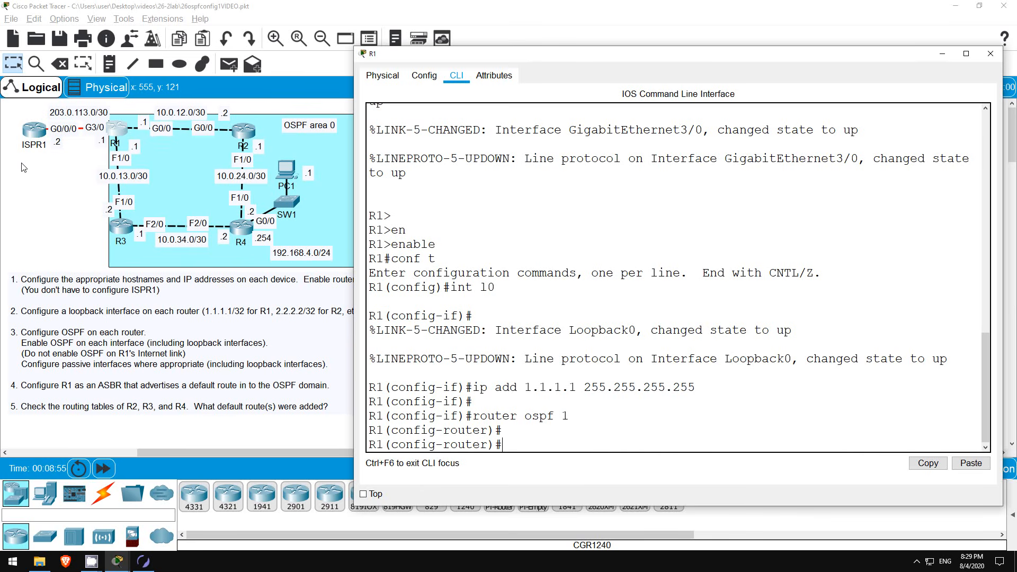
text(net 10.0.12.0 0.0.0.3 area 0)
key(Return)
key(Return)
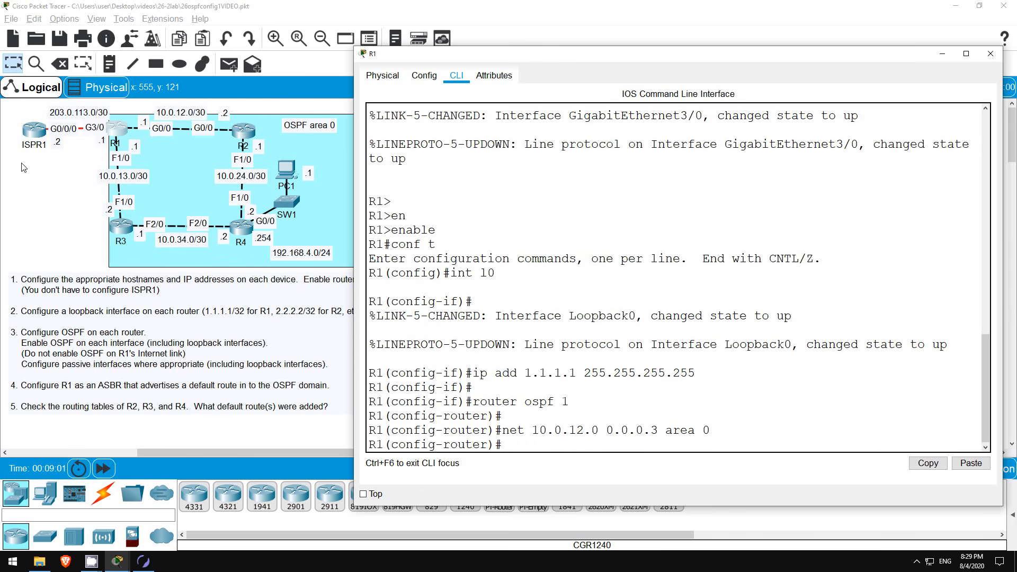
Add network 10.0.13.0 with wildcard 0.0.0.3 in area 0 to R1's OSPF process.
text(net 10.0.1)
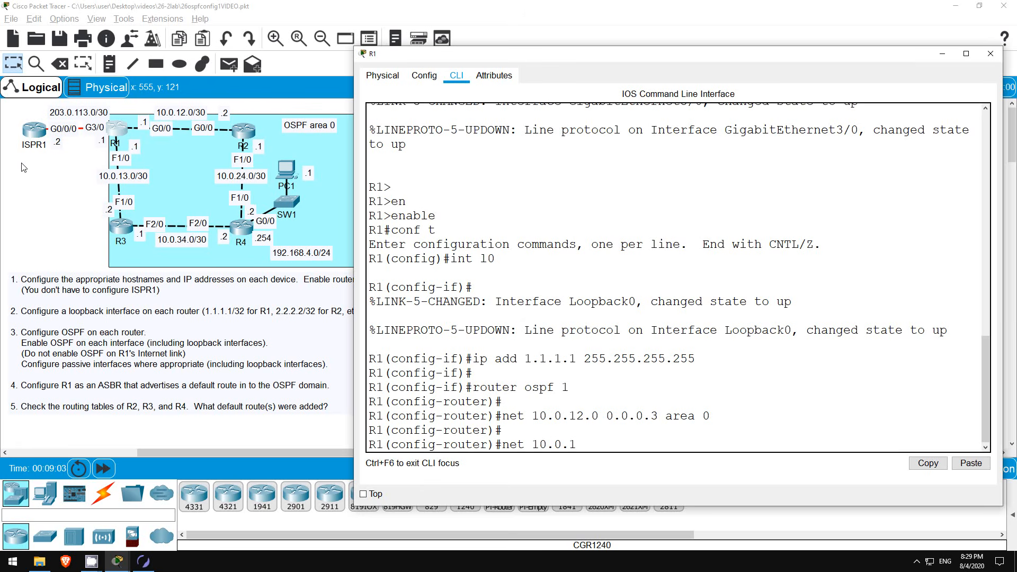
text(3.0 0.0.0.3 area 0)
key(Return)
key(Return)
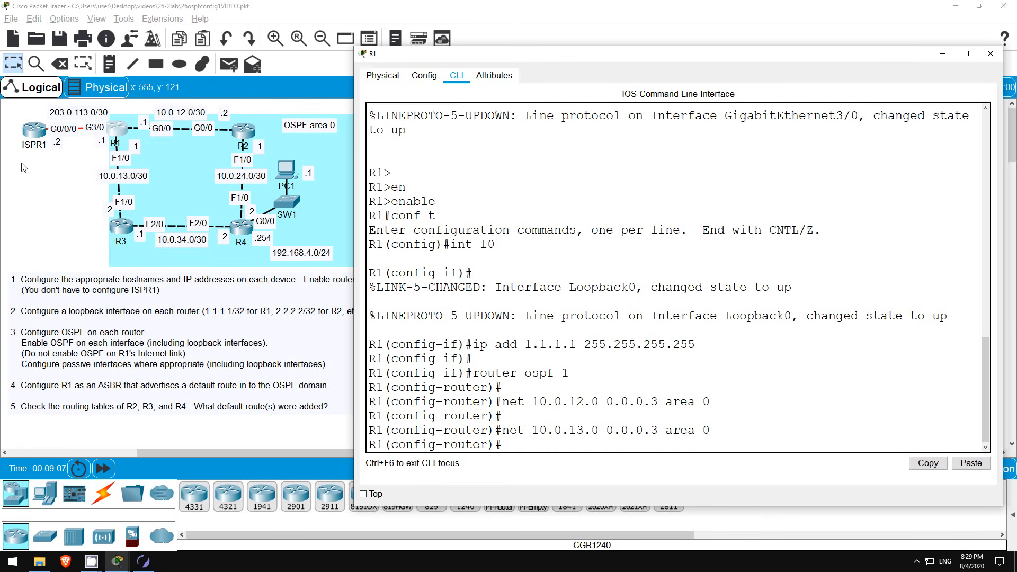
Add network 1.1.1.1 with wildcard 0.0.0.0 in area 0 to R1's OSPF process and make interface l0 passive.
text(net 1.)
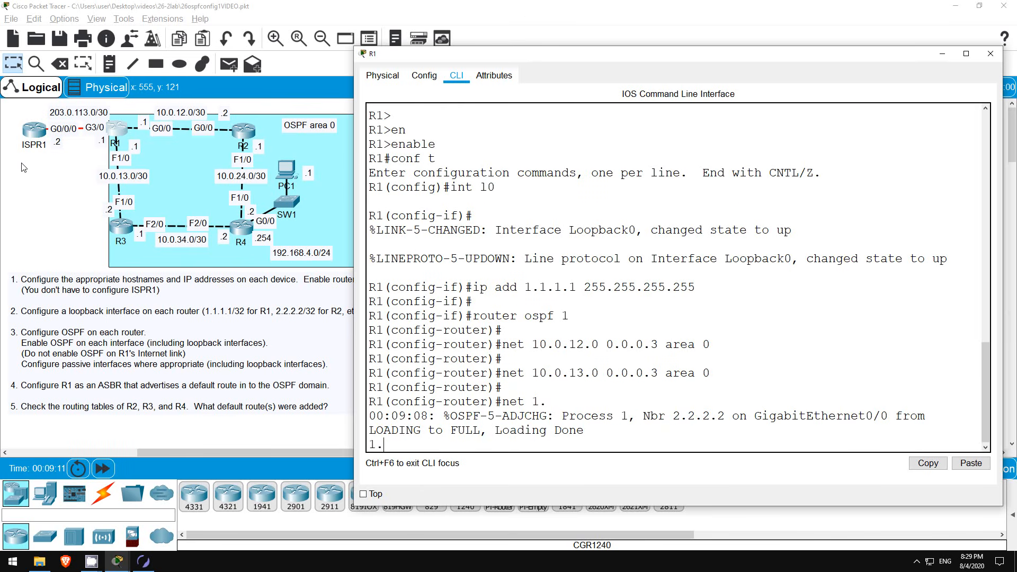
text(1.1.1 0.0.0.0 area 0)
key(Return)
key(Return)
key(Return)
key(Return)
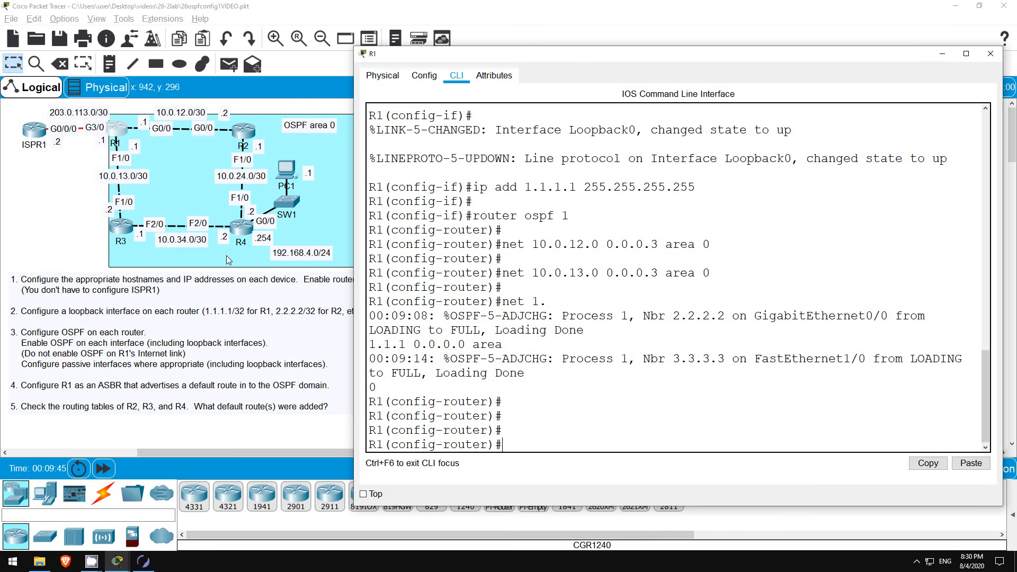
text(pass)
key(Tab)
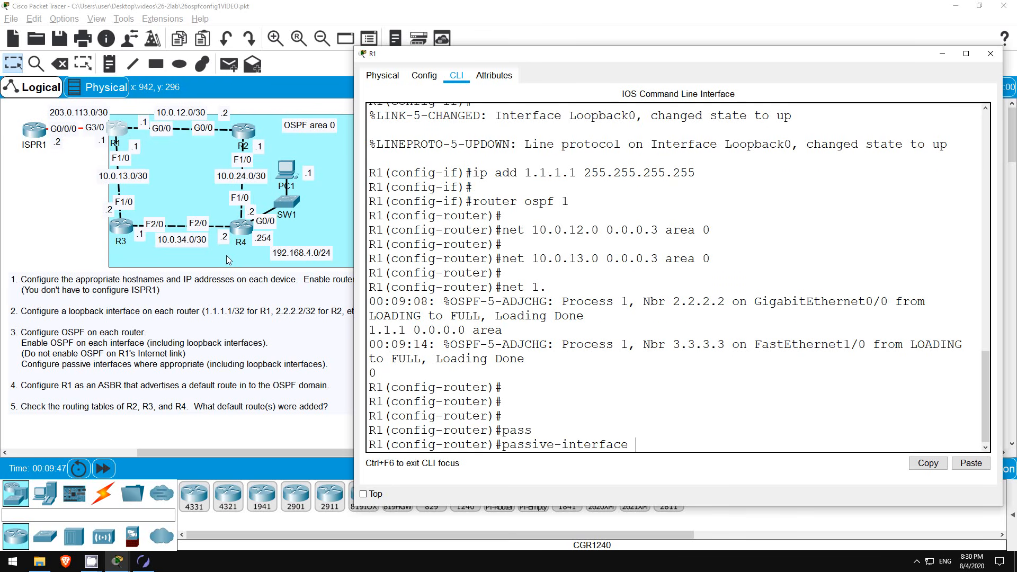
text(l0)
key(Return)
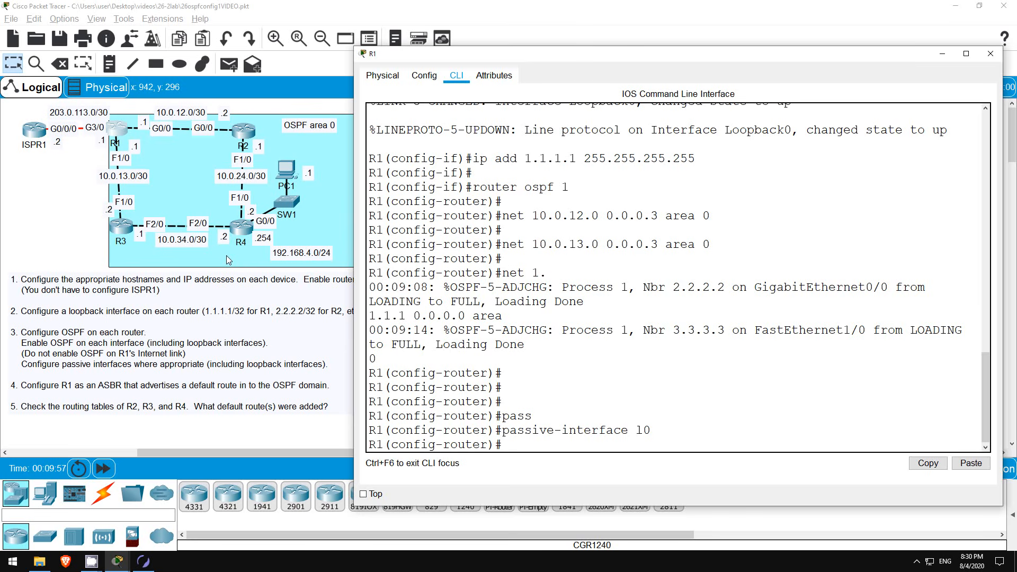
Make R1 advertise a default route into the OSPF domain with default-information originate.
text(def)
key(Tab)
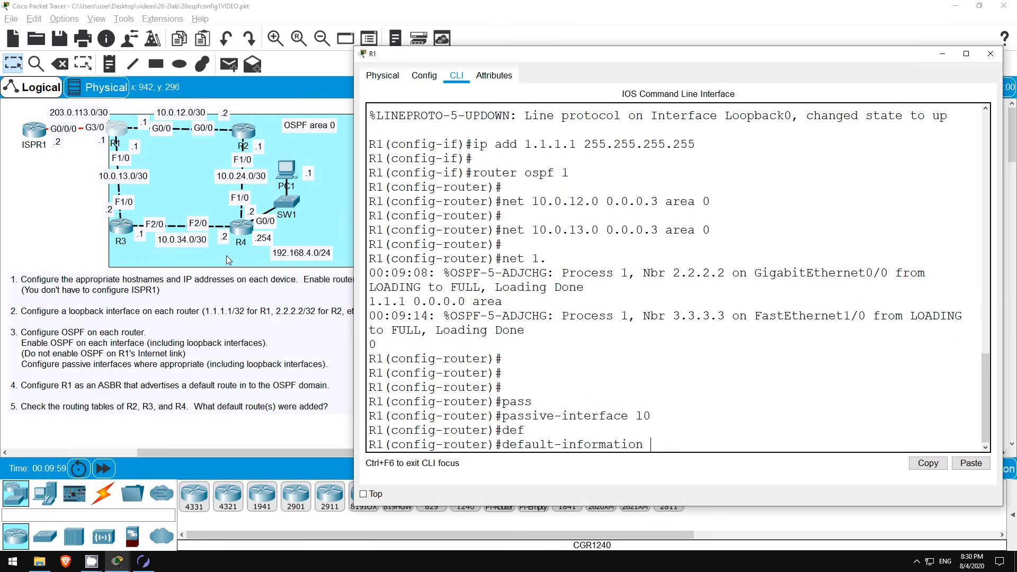
text(or)
key(Tab)
key(Return)
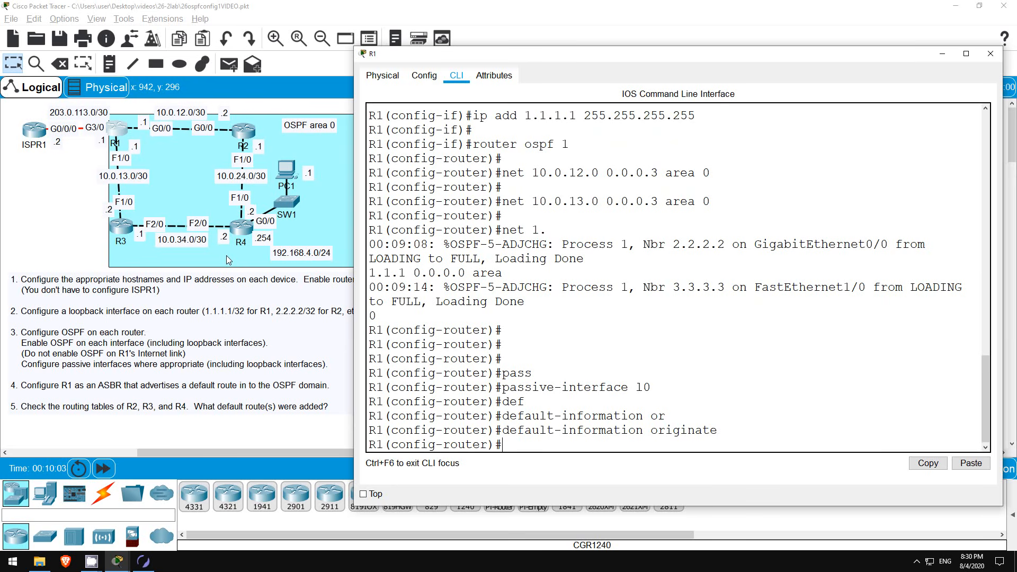
Leave OSPF configuration and add a static default route 0.0.0.0 0.0.0.0 on R1 with next hop 203.0.113.2.
text(exit)
key(Return)
text(ip r)
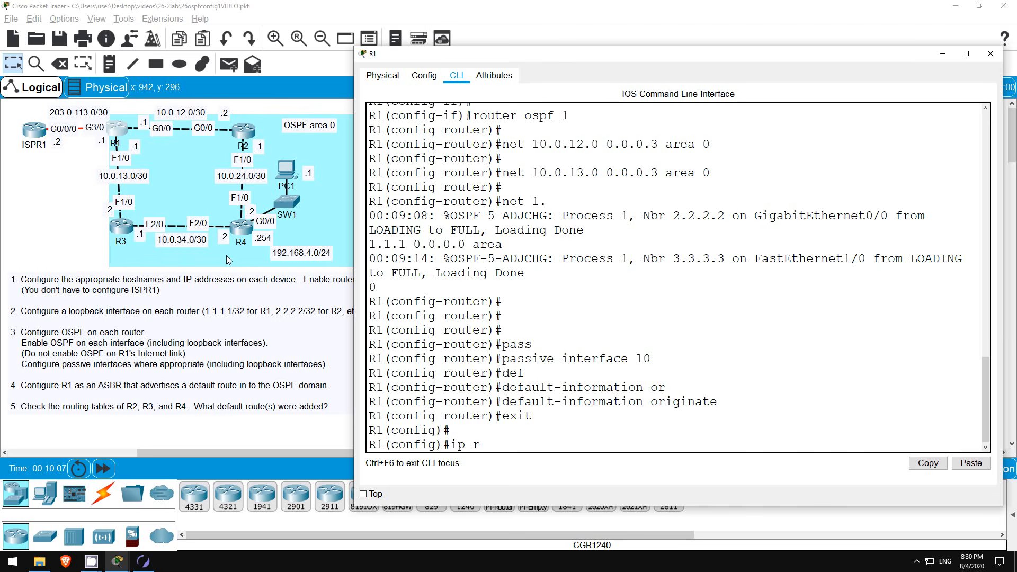
text(oute 0.0.0.0 0.0.0.0)
text(203.0.113.)
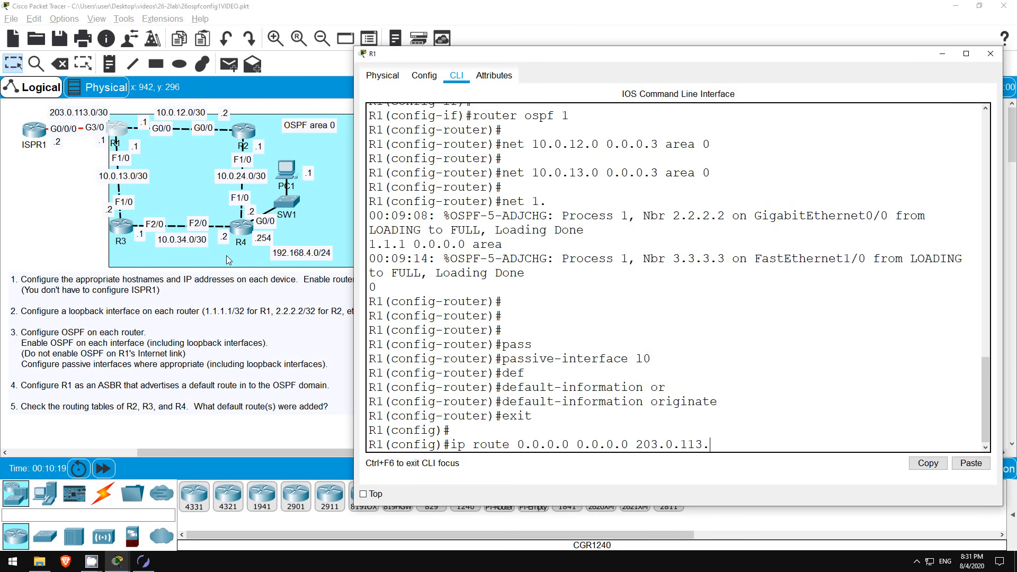
text(2)
key(Return)
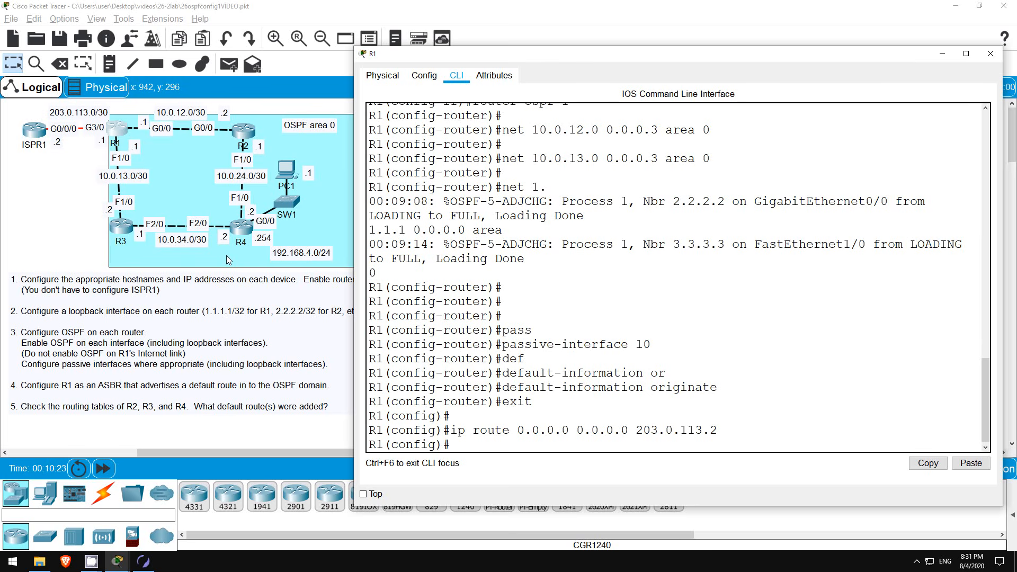
Return R1 to privileged EXEC mode and run show ip protocols, examining the router ID and autonomous system boundary router lines.
text(exit)
key(Return)
key(Return)
key(Return)
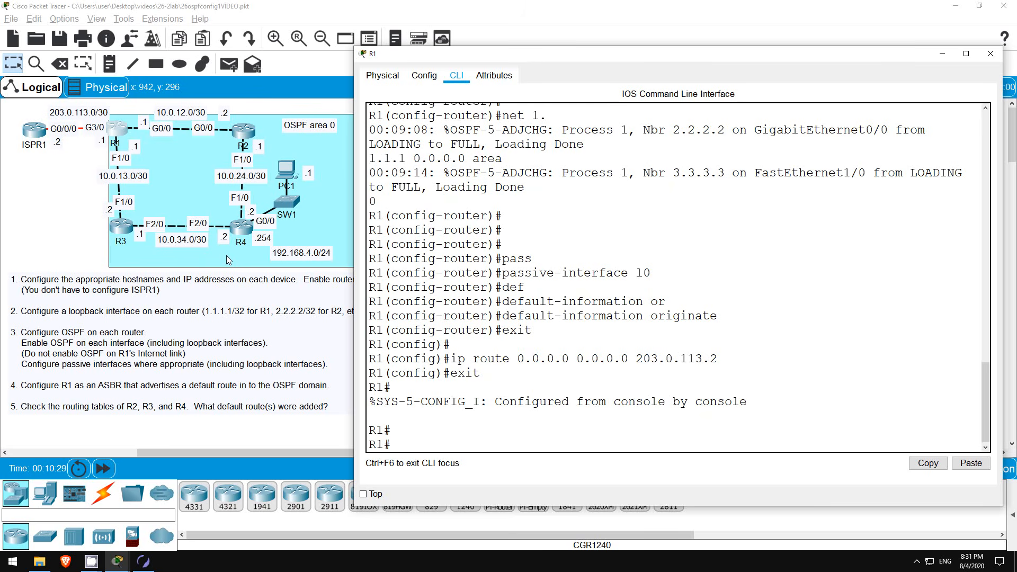
text(show ip prot)
key(Tab)
key(Return)
key(space)
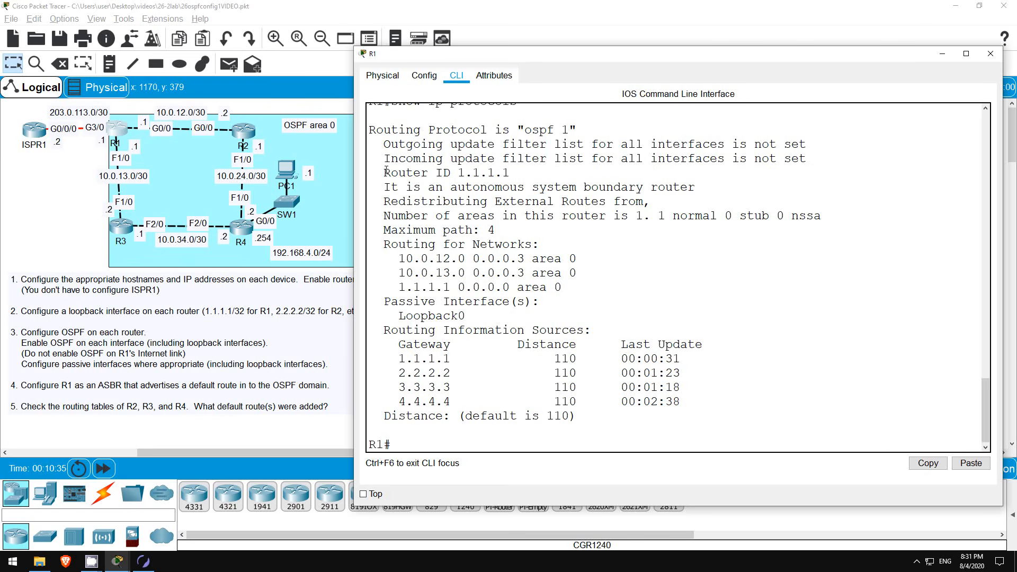
drag(385, 172, 515, 176)
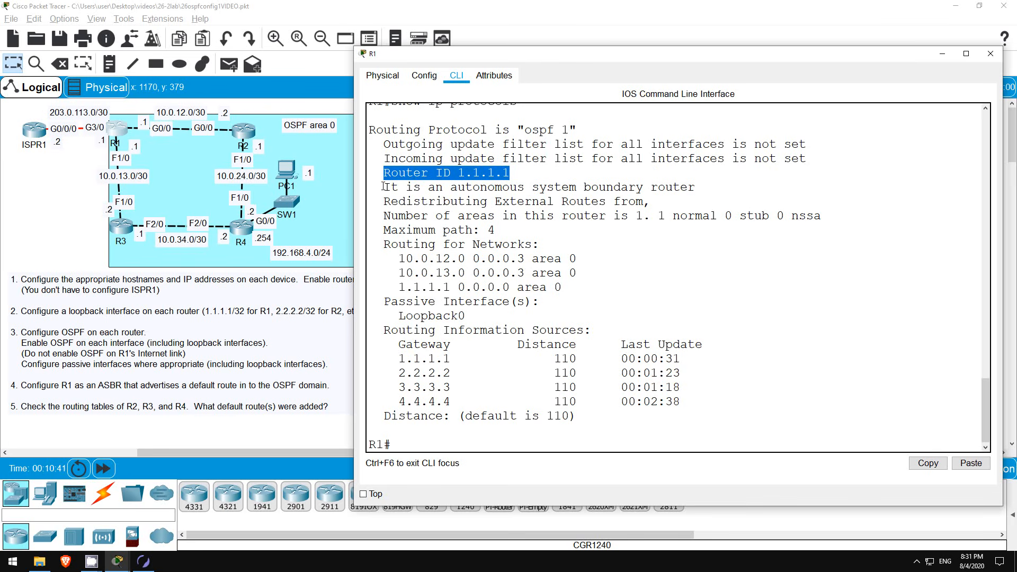
drag(383, 186, 701, 187)
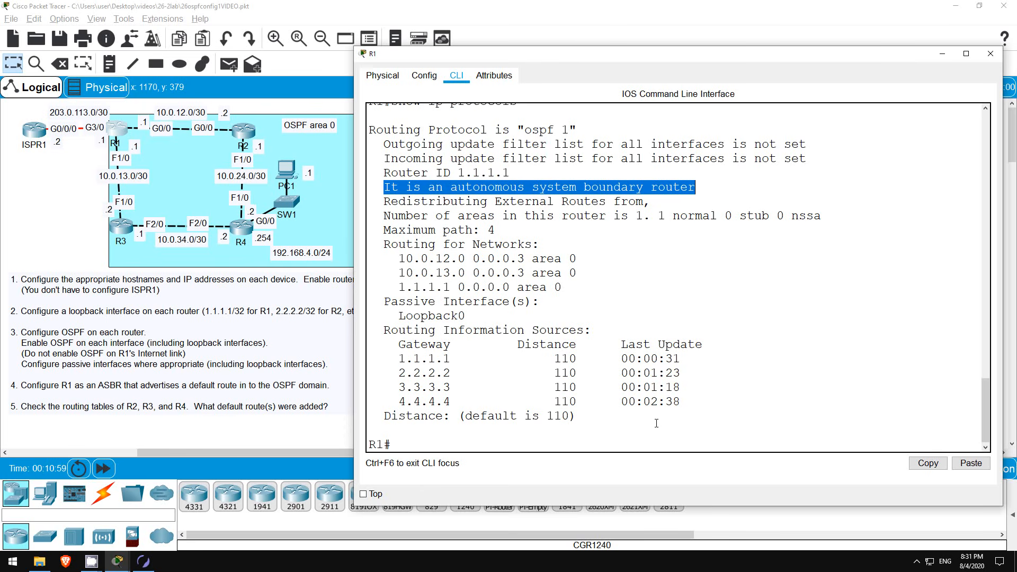
List the show ip ospf options and display R1's OSPF database, examining the router, net and Type-5 AS external link state sections.
click(599, 440)
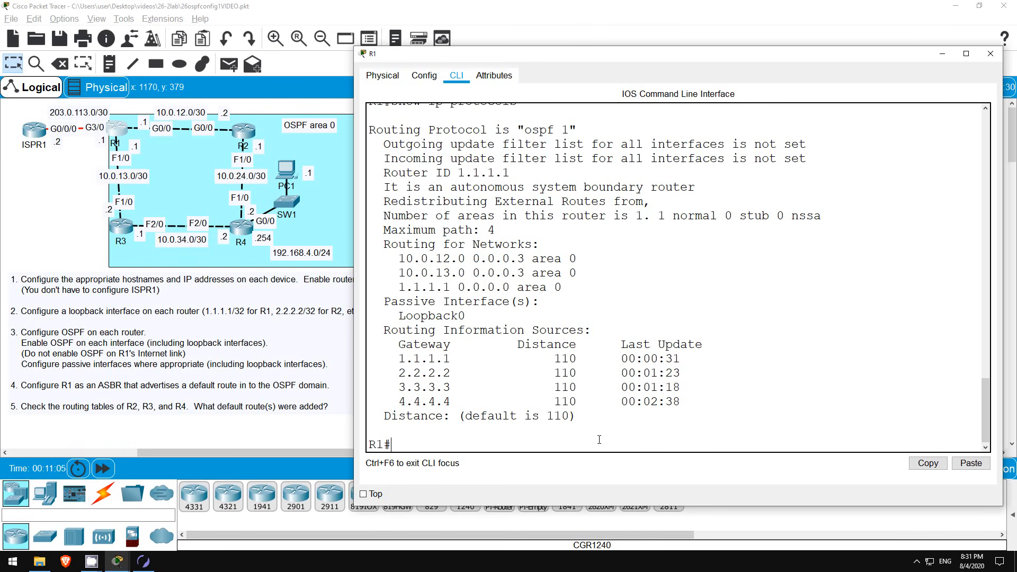
text(show ip ospf )
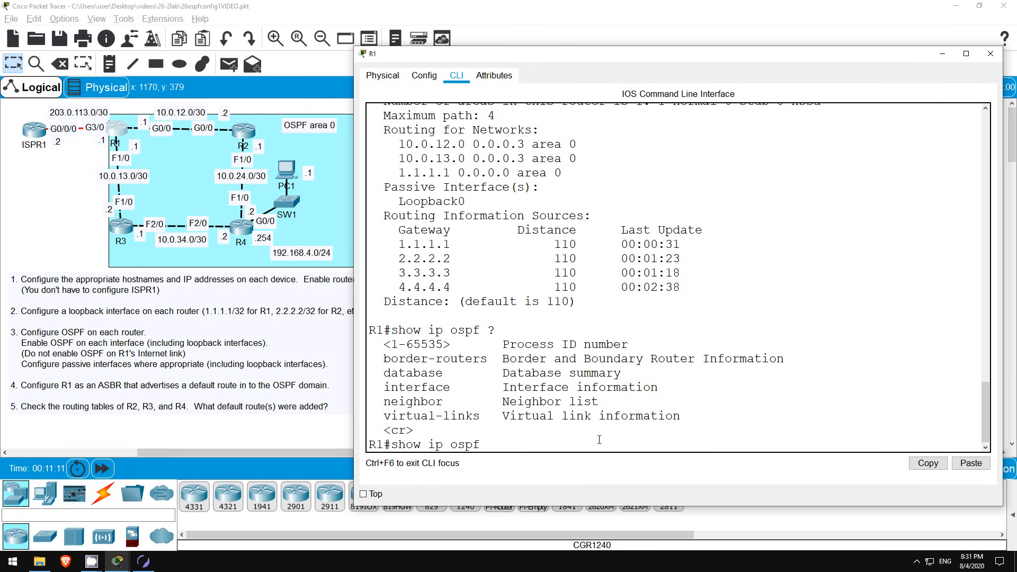
text(?data)
key(Tab)
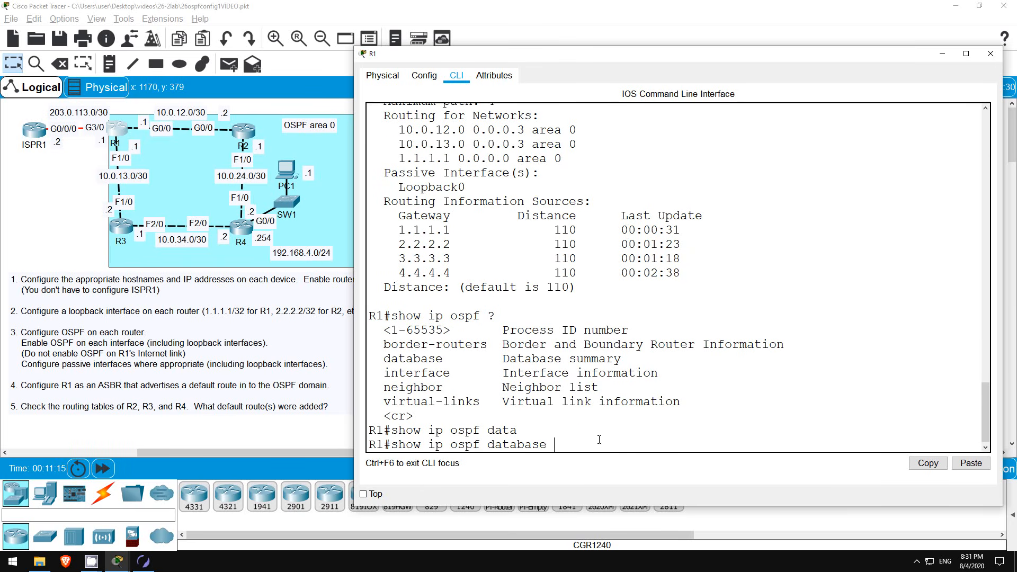
key(Return)
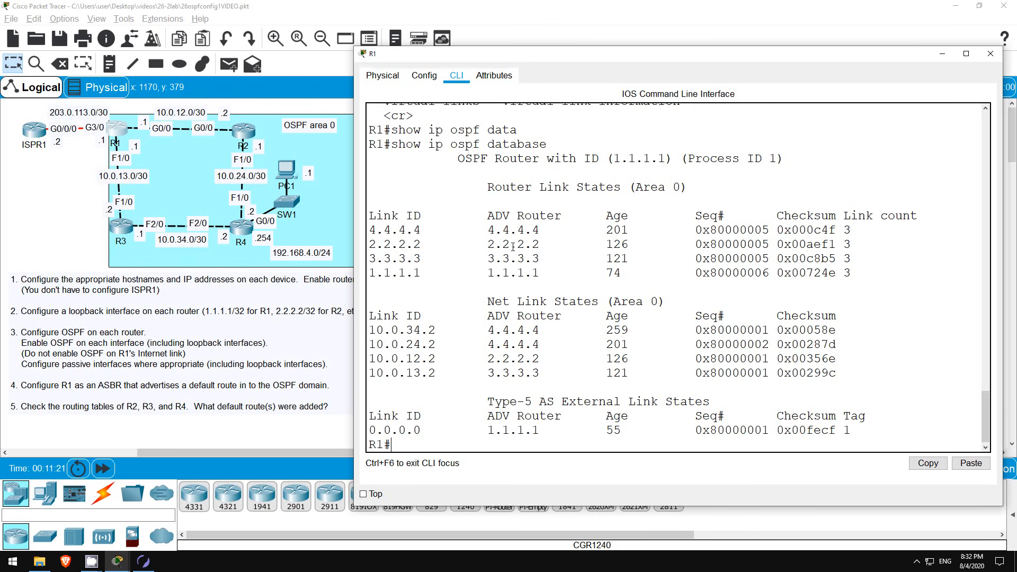
drag(488, 186, 531, 188)
drag(488, 302, 510, 302)
drag(488, 401, 621, 403)
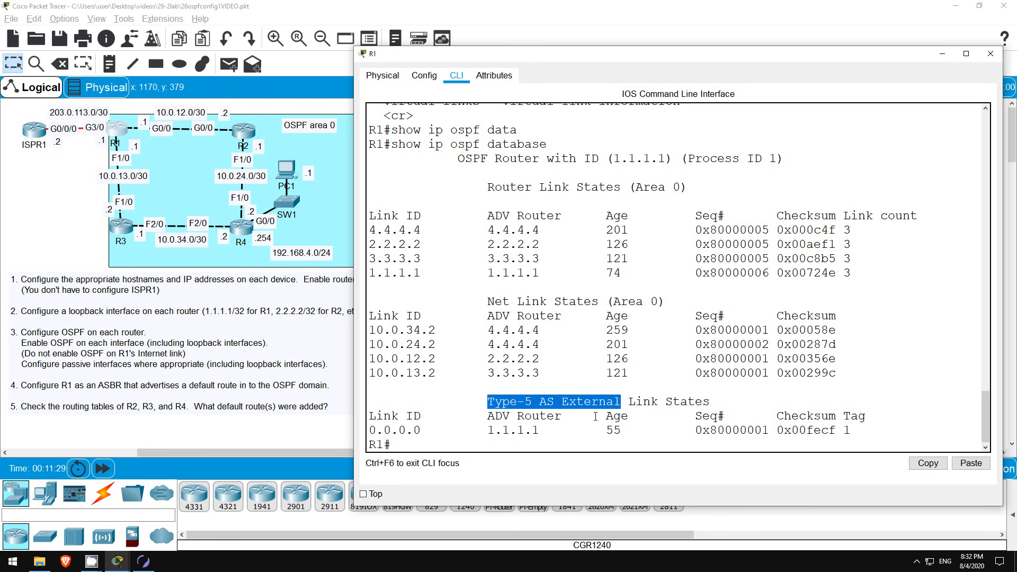
Display R1's OSPF neighbor table, examine the neighbor IDs and widen the R1 window.
click(502, 445)
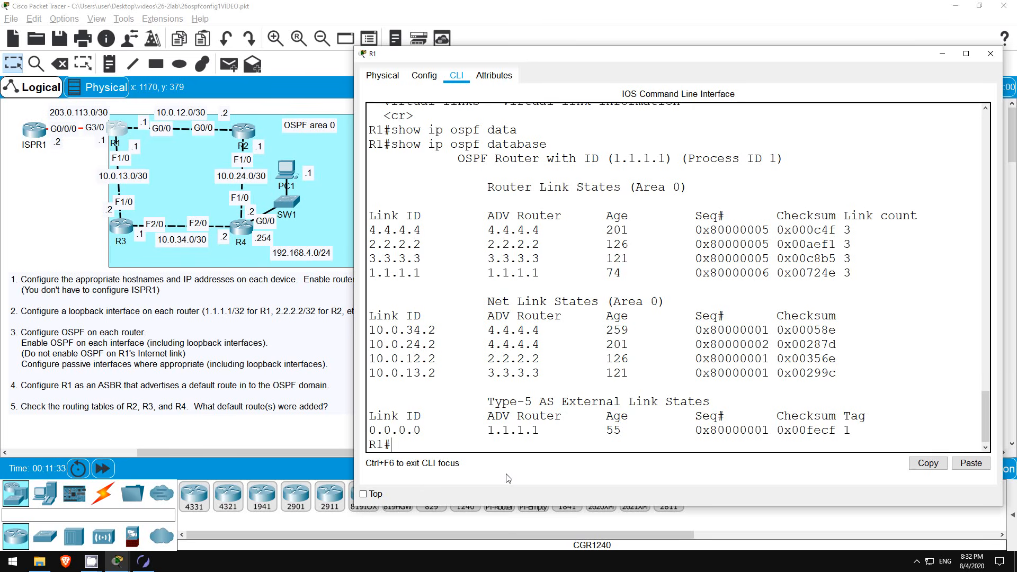
text(show ip ospf neigh)
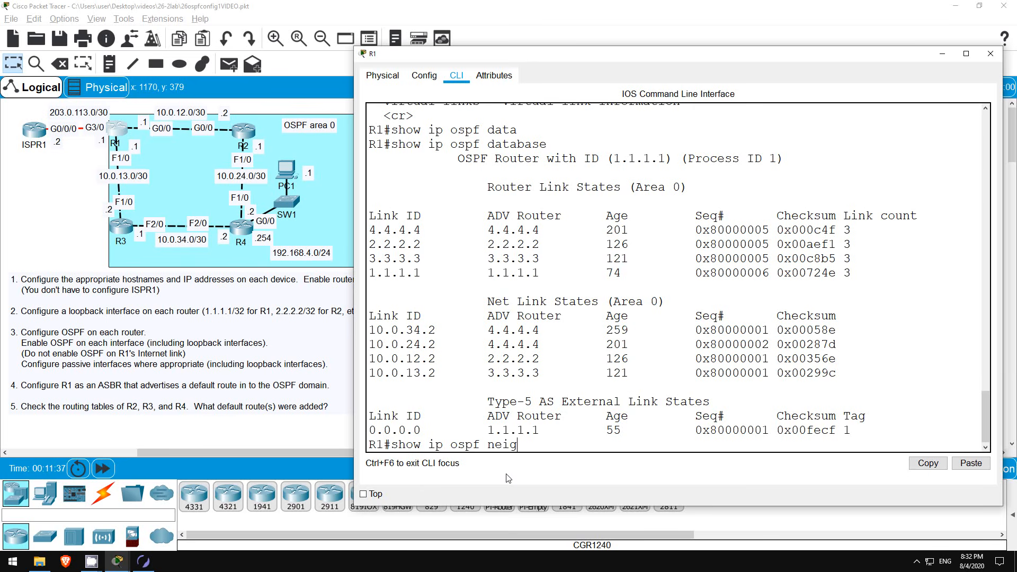
key(Tab)
key(Return)
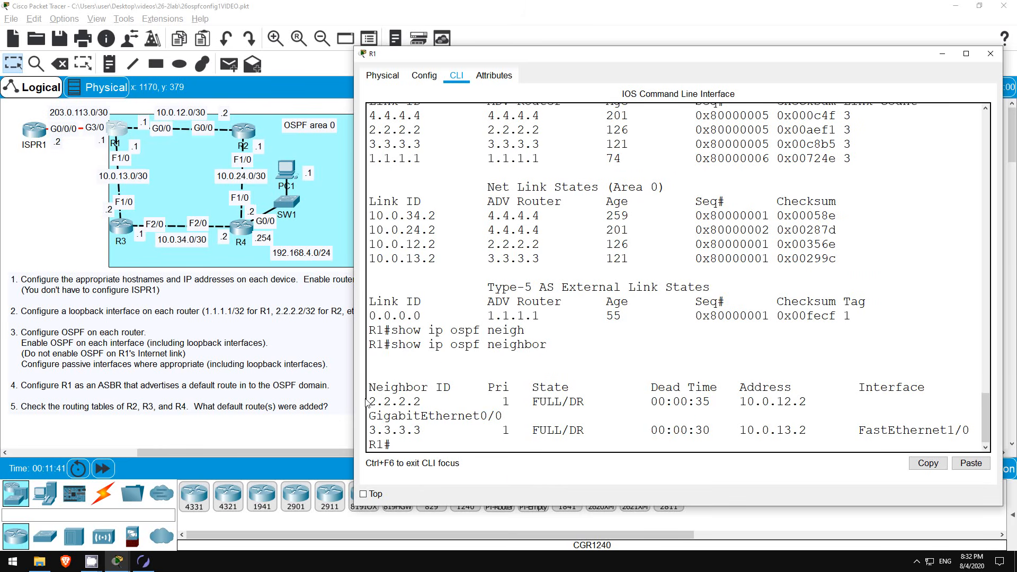
drag(370, 401, 425, 402)
drag(370, 429, 428, 430)
drag(351, 441, 325, 441)
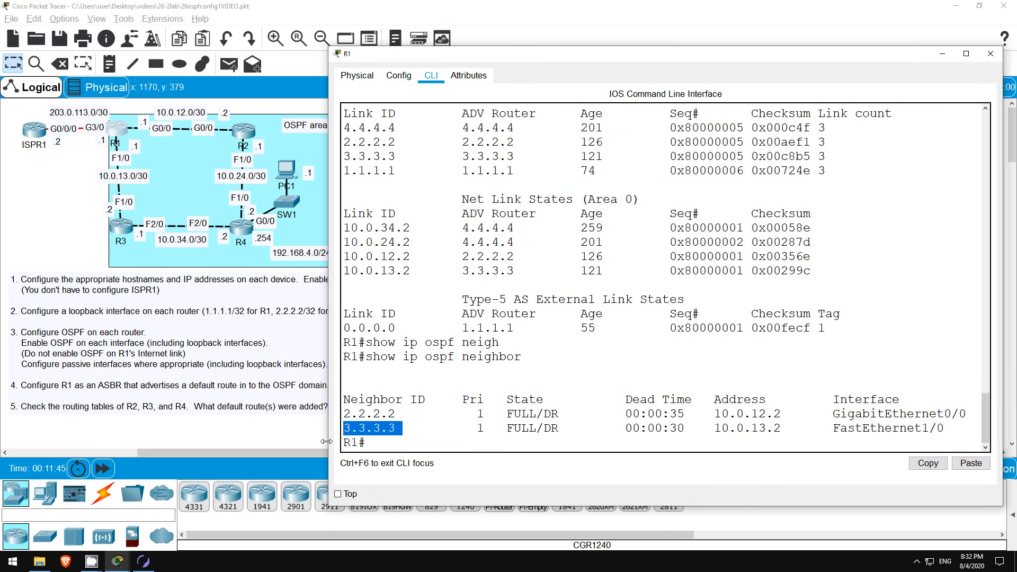
List the show ip ospf interface options on R1 and display the full OSPF details of all its interfaces.
click(426, 464)
text(sho)
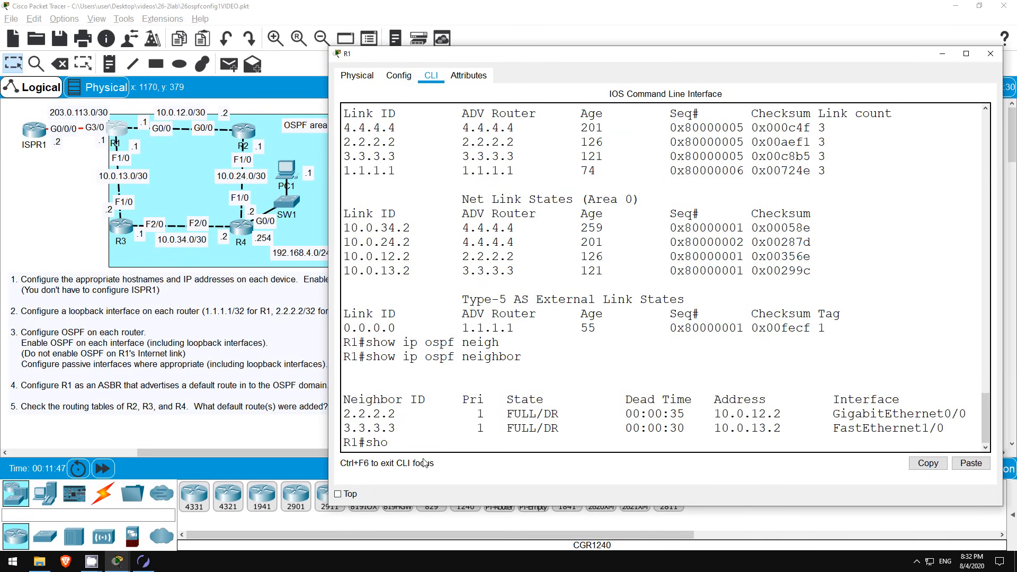
text(w ip ospf int)
key(Tab)
text(?)
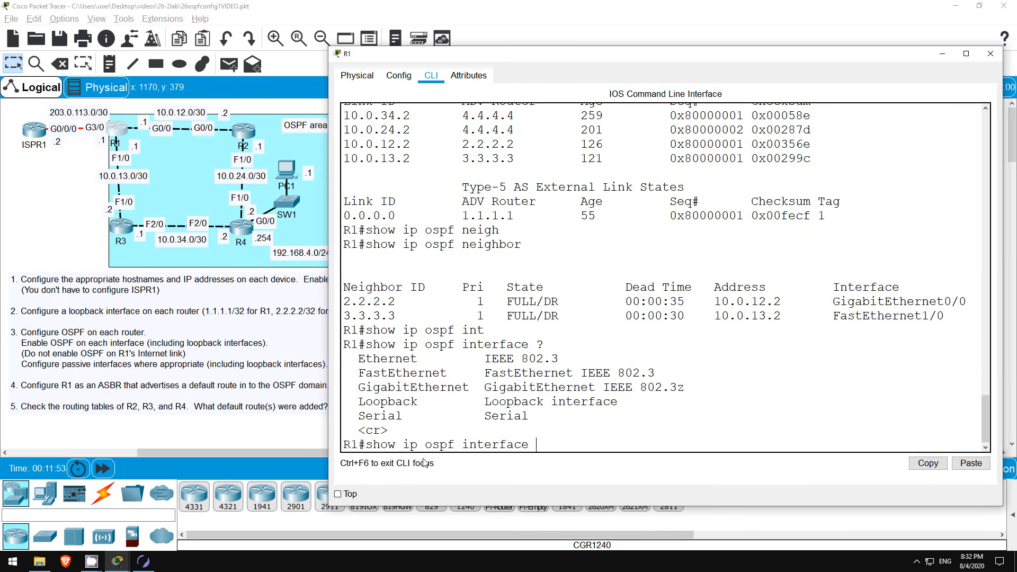
key(Return)
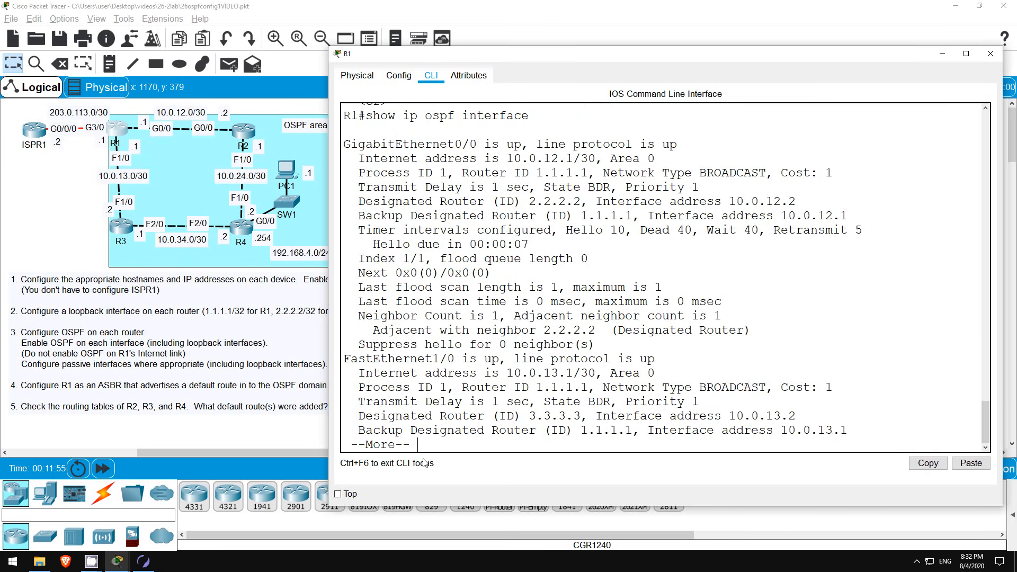
key(space)
Examine GigabitEthernet0/0's hello, dead, wait and retransmit timers, plus the FastEthernet1/0 and Loopback0 entries in R1's OSPF interface output.
scroll(493, 324, up, 4)
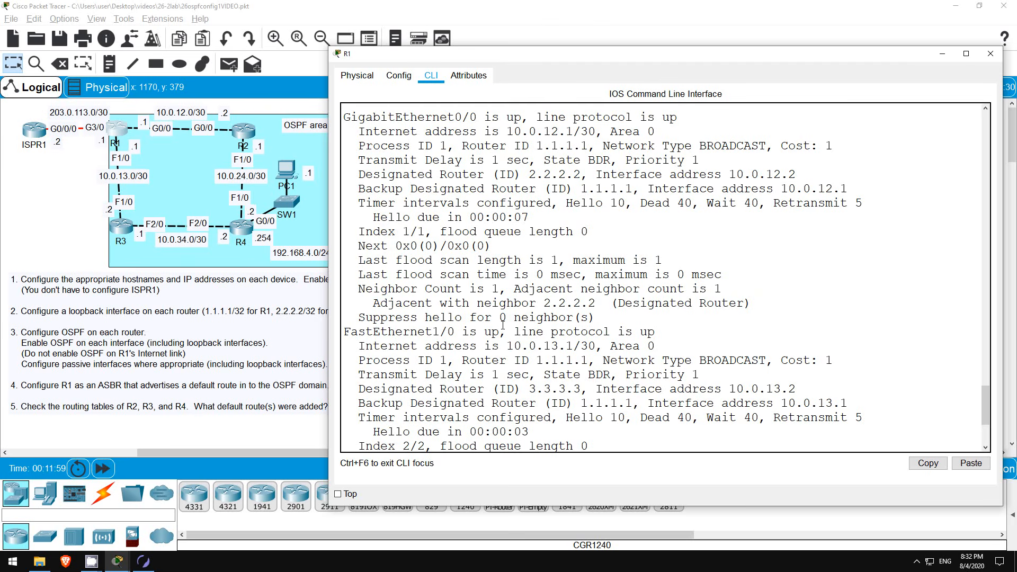
scroll(489, 299, up, 1)
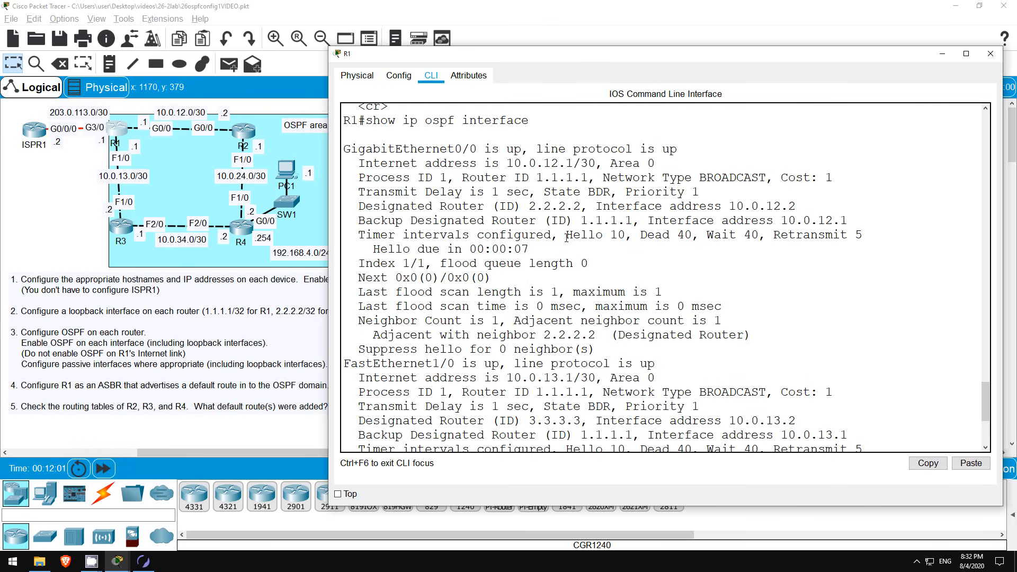
drag(566, 235, 866, 237)
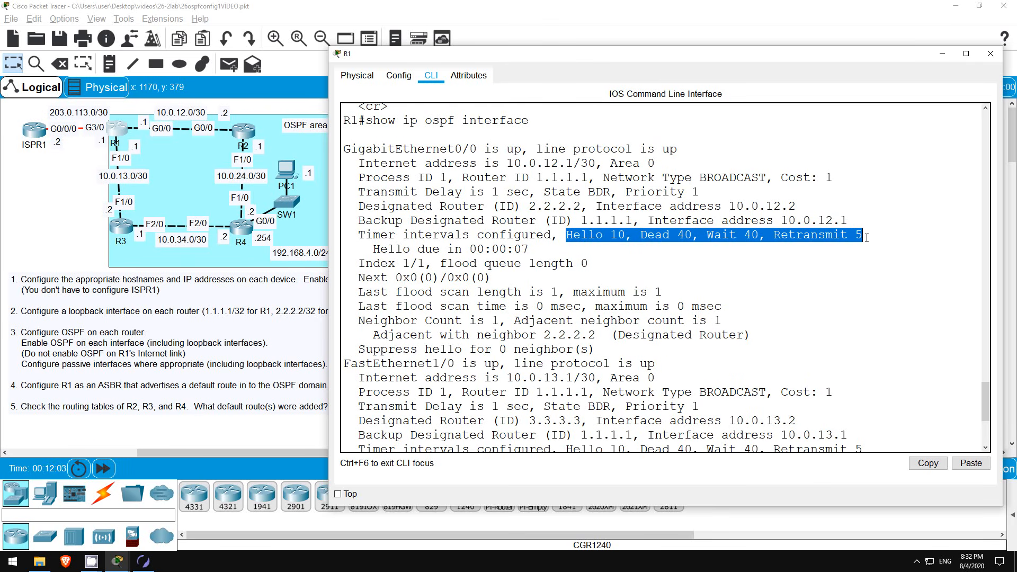
click(603, 277)
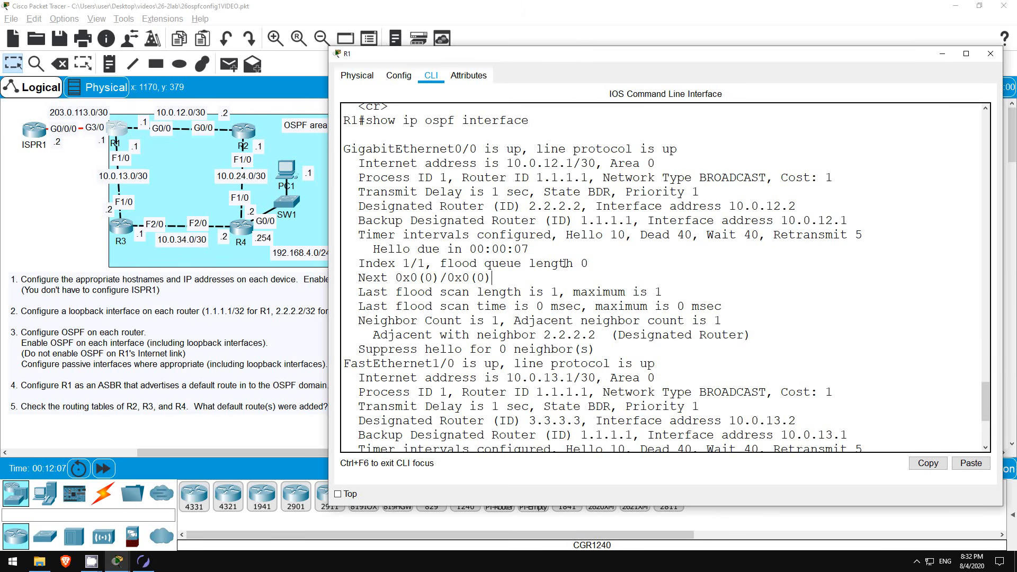
scroll(551, 270, down, 5)
scroll(566, 263, down, 1)
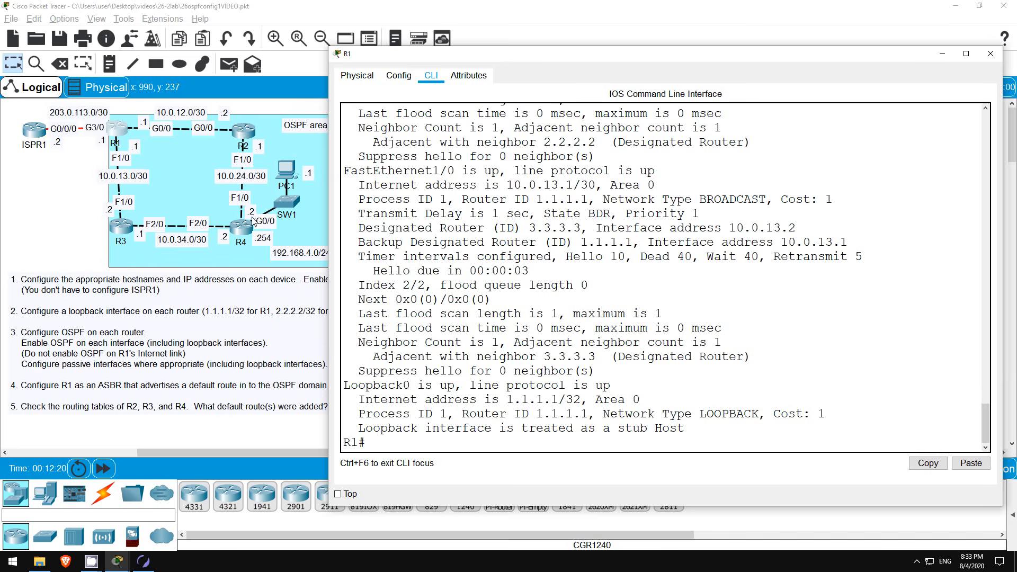
Open R2's CLI, display its full routing table with do sh ip ro and examine the O*E2 default route.
click(243, 131)
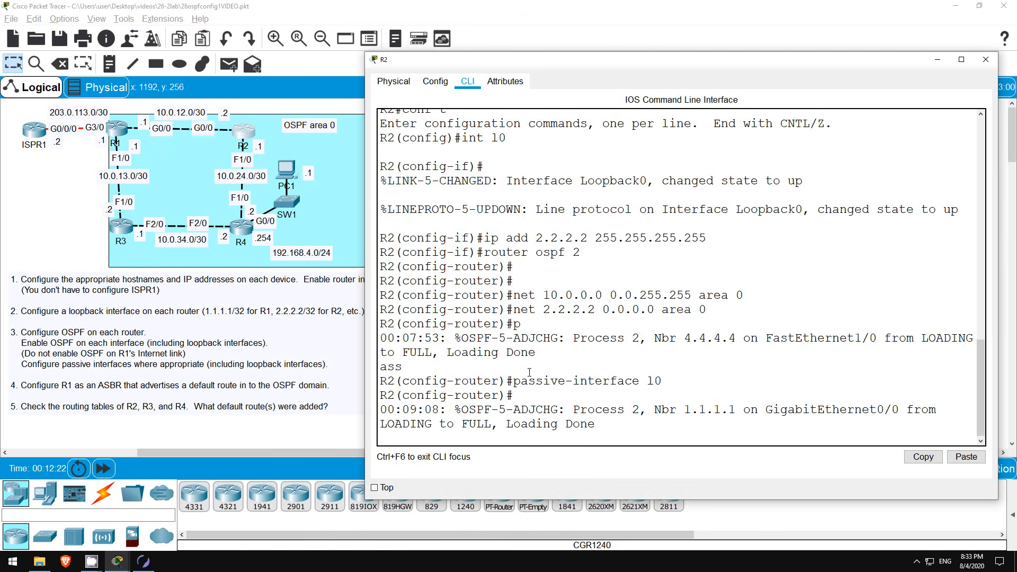
key(Return)
key(Return)
text(do sh ip ro)
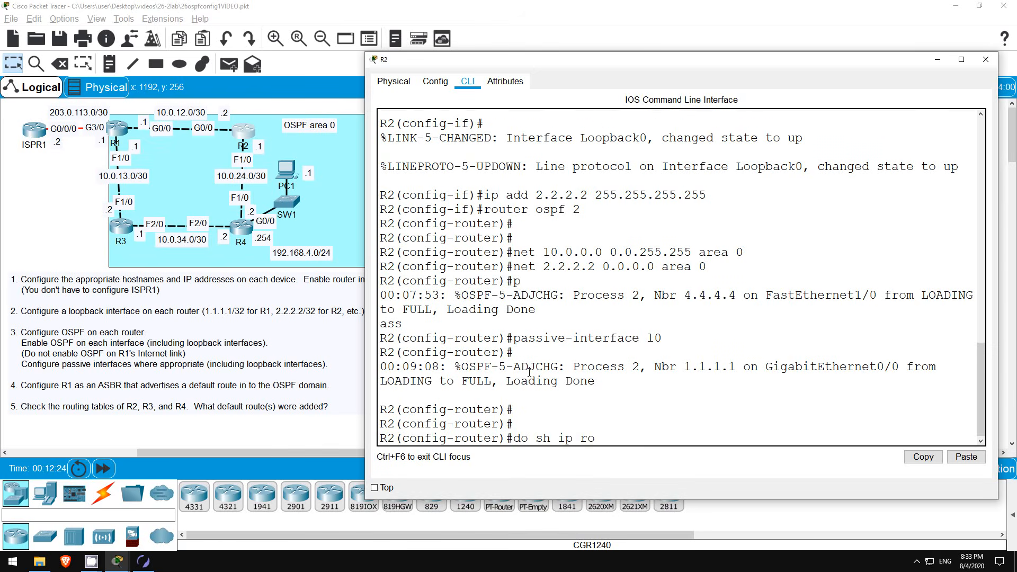
key(Return)
key(space)
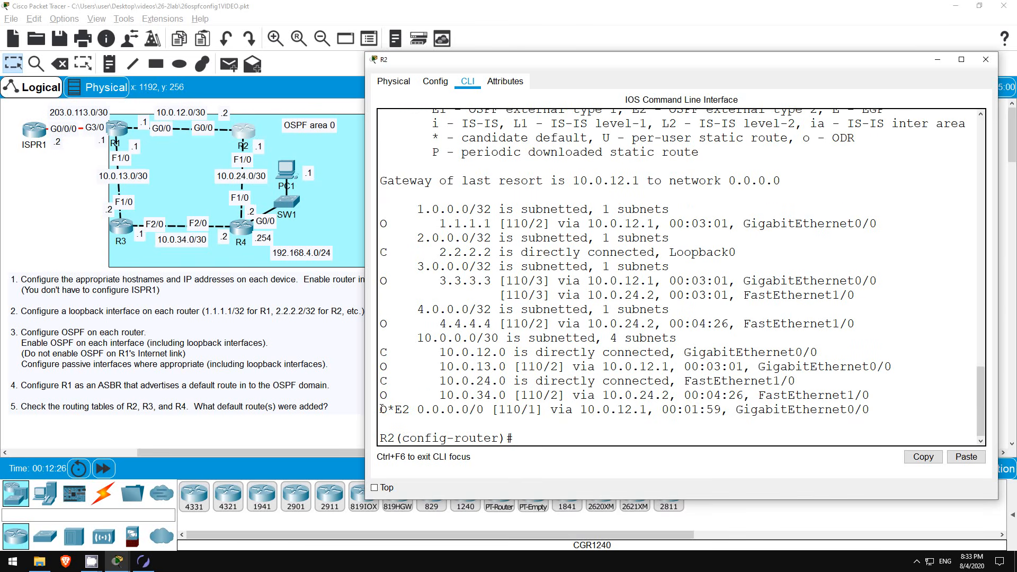
drag(381, 410, 873, 411)
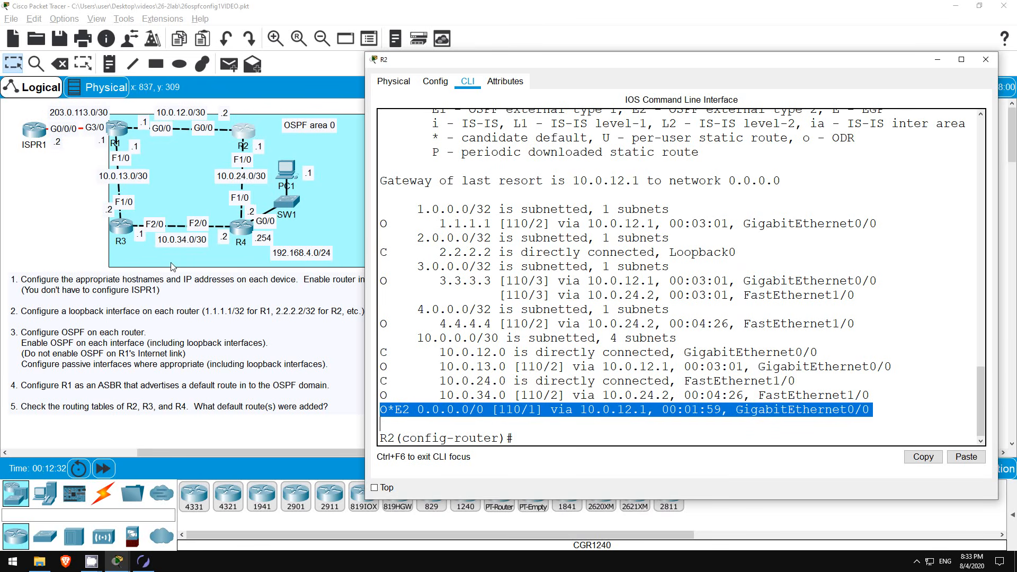
Open R3's CLI, display its full routing table with do sh ip r and examine the O*E2 default route.
click(123, 228)
key(Return)
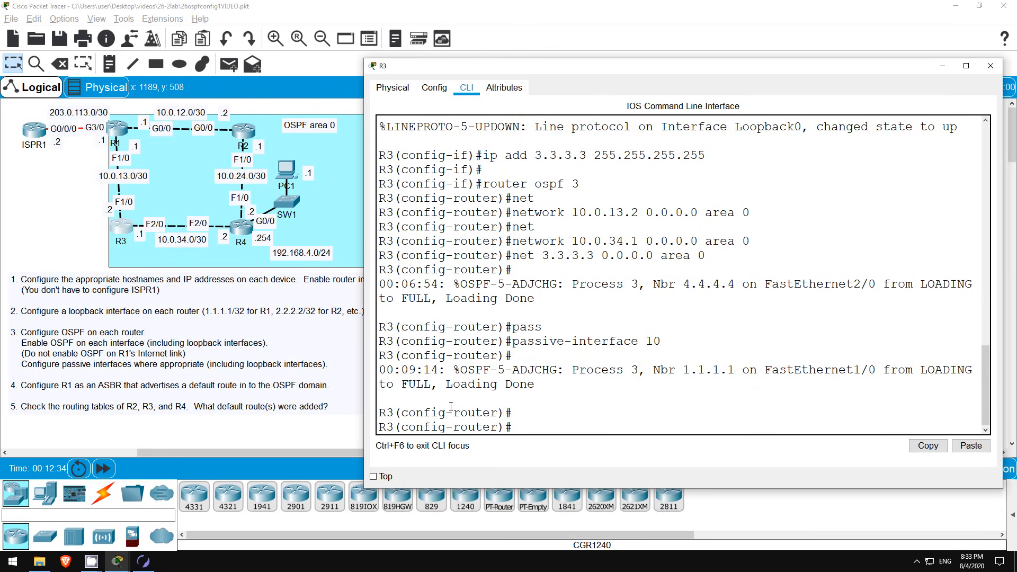
text(do sh ip r)
key(Return)
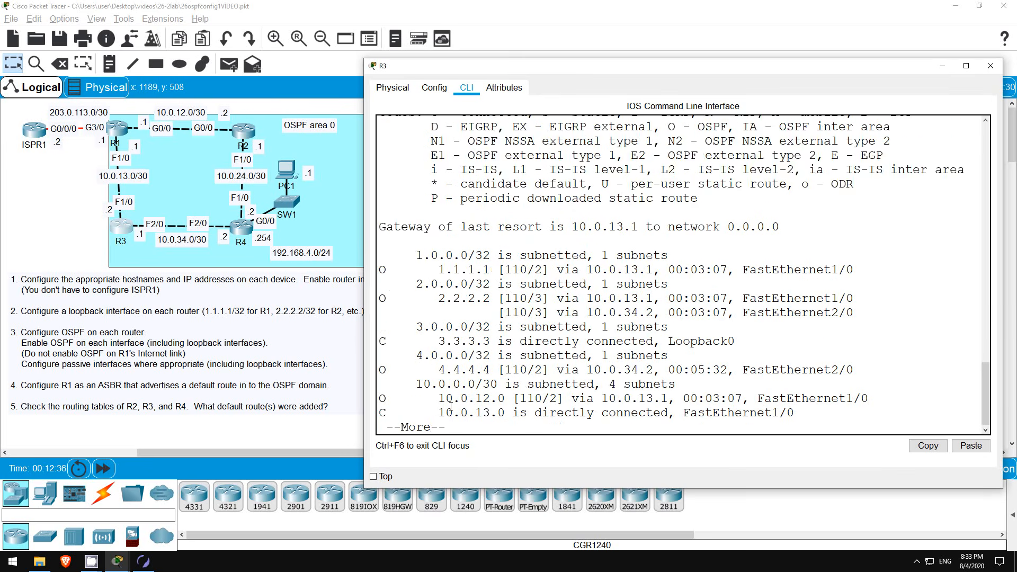
key(space)
drag(379, 398, 630, 412)
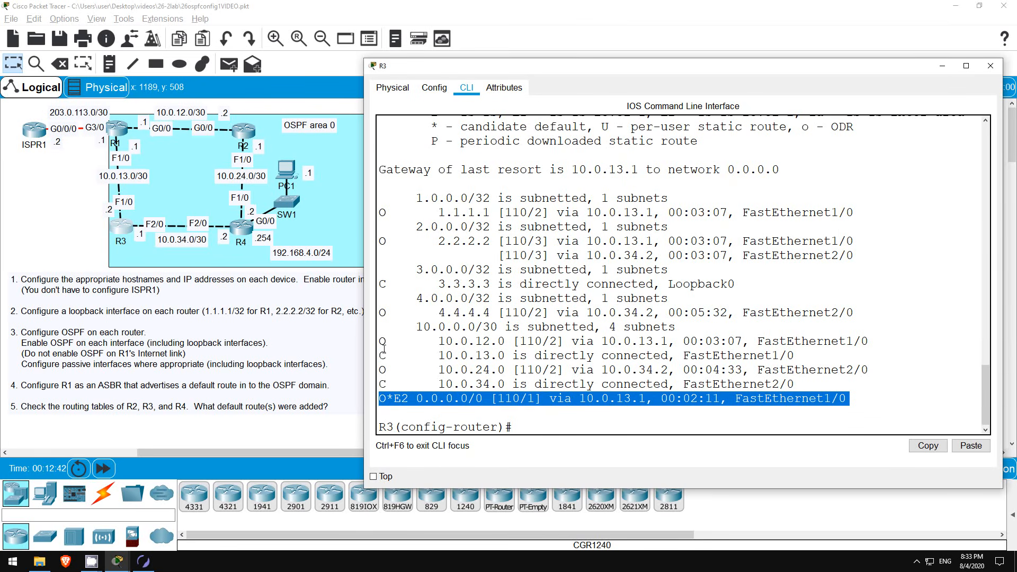
Open R4's CLI, display its full routing table with do sh ip r and examine the O*E2 default route entries.
click(242, 228)
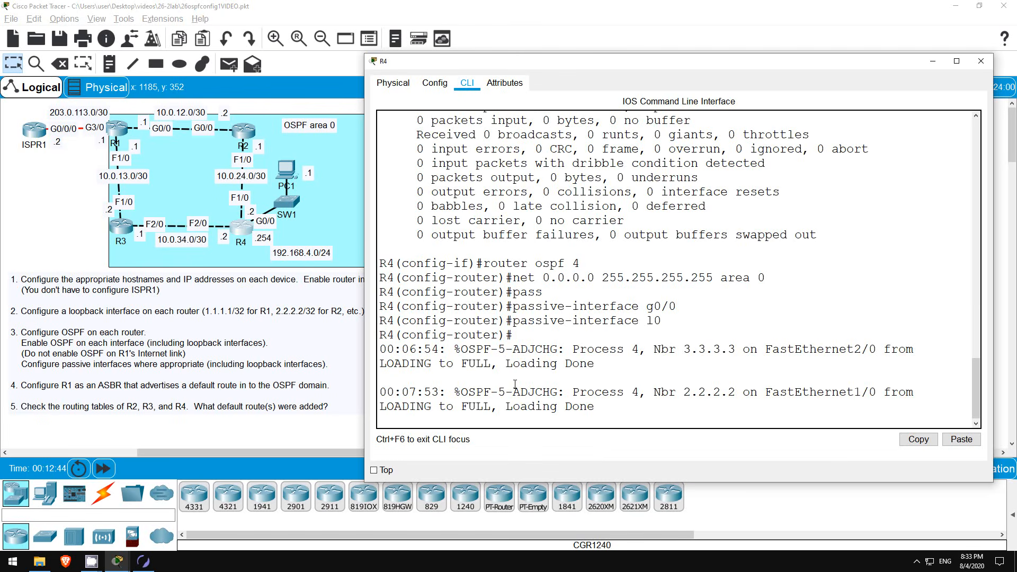
key(Return)
key(Return)
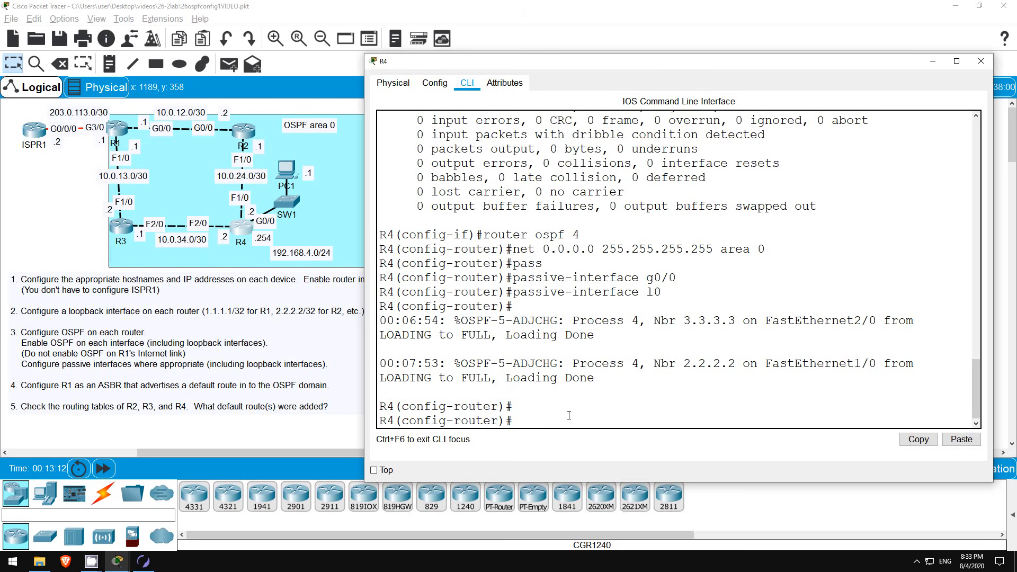
text(do sh ip r)
key(Return)
key(space)
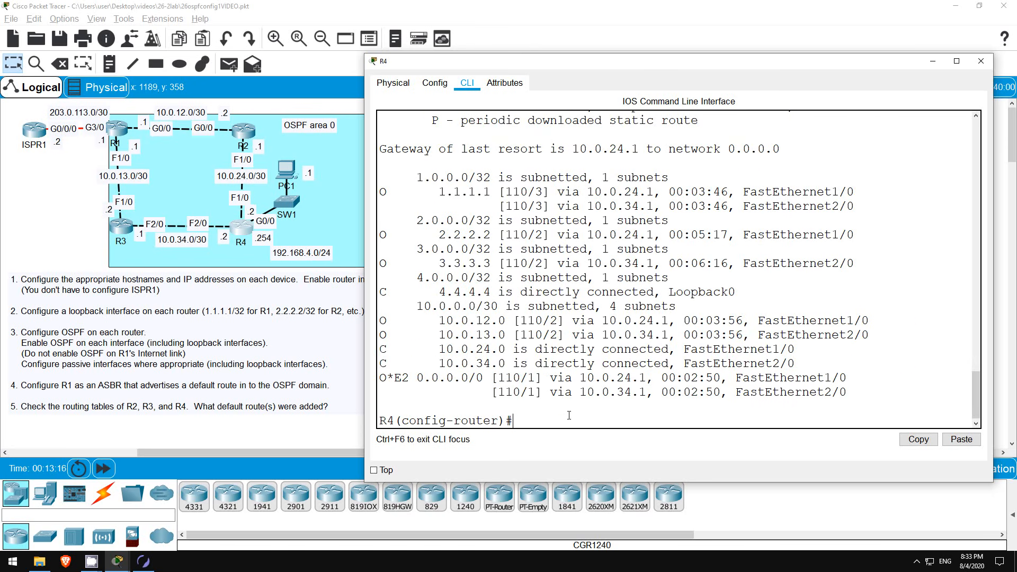
drag(380, 377, 854, 395)
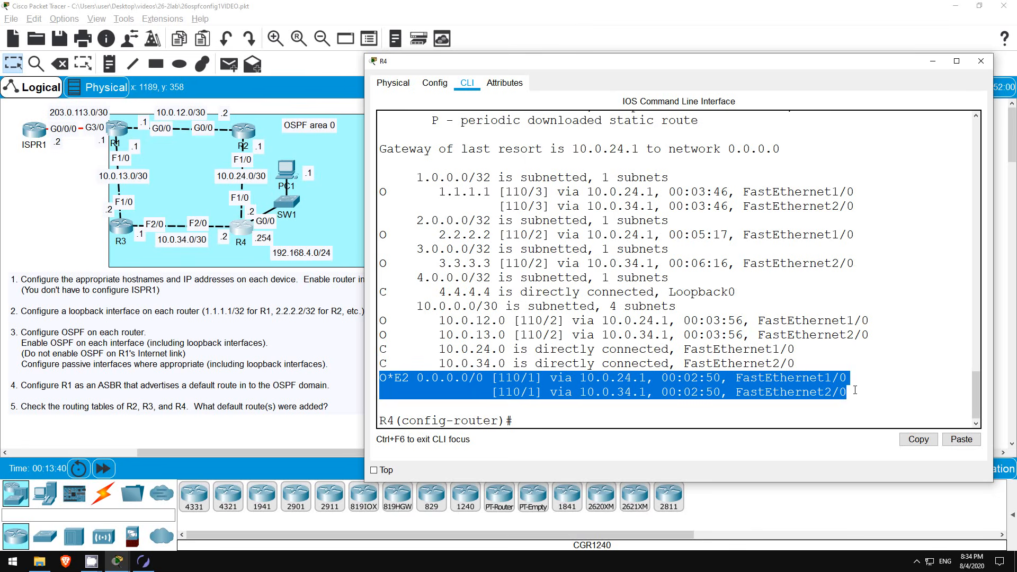
click(855, 391)
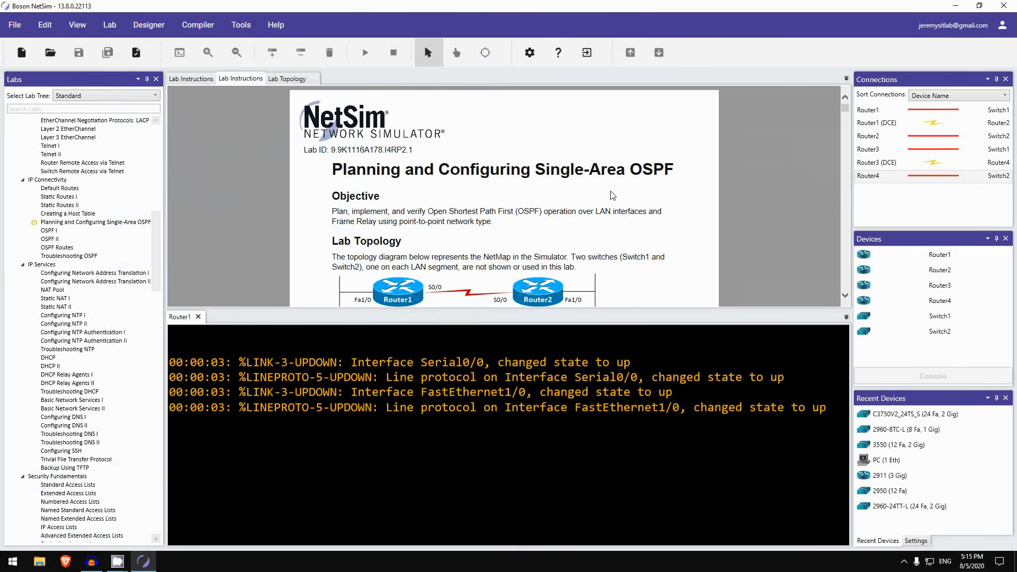
Read the Planning and Configuring Single-Area OSPF lab instructions in Boson NetSim, covering the topology, IP addresses and lab tasks.
scroll(612, 196, down, 2)
scroll(609, 197, down, 1)
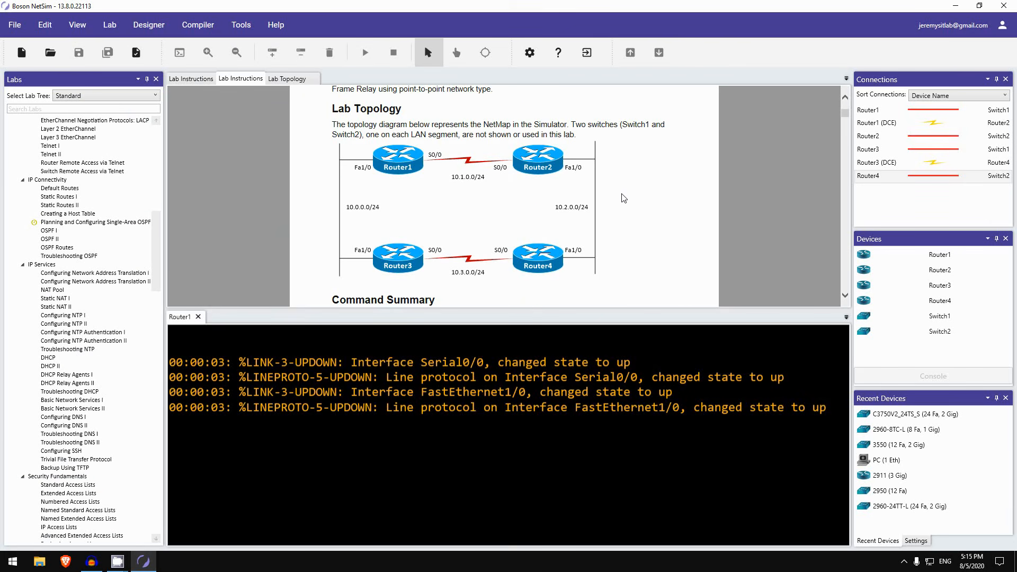
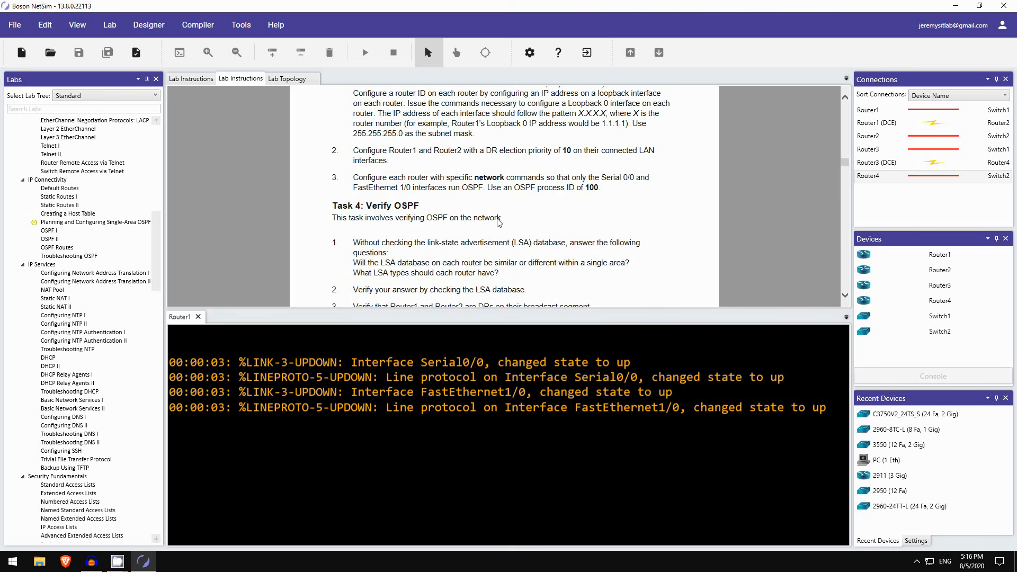
scroll(497, 216, up, 3)
scroll(496, 216, up, 3)
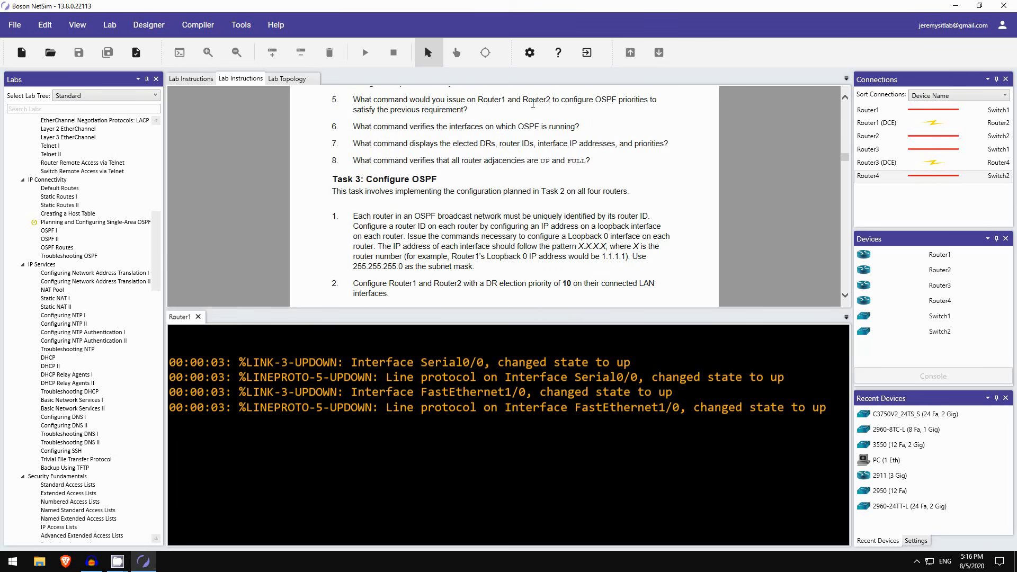
scroll(532, 103, up, 10)
scroll(461, 213, up, 6)
scroll(419, 189, down, 2)
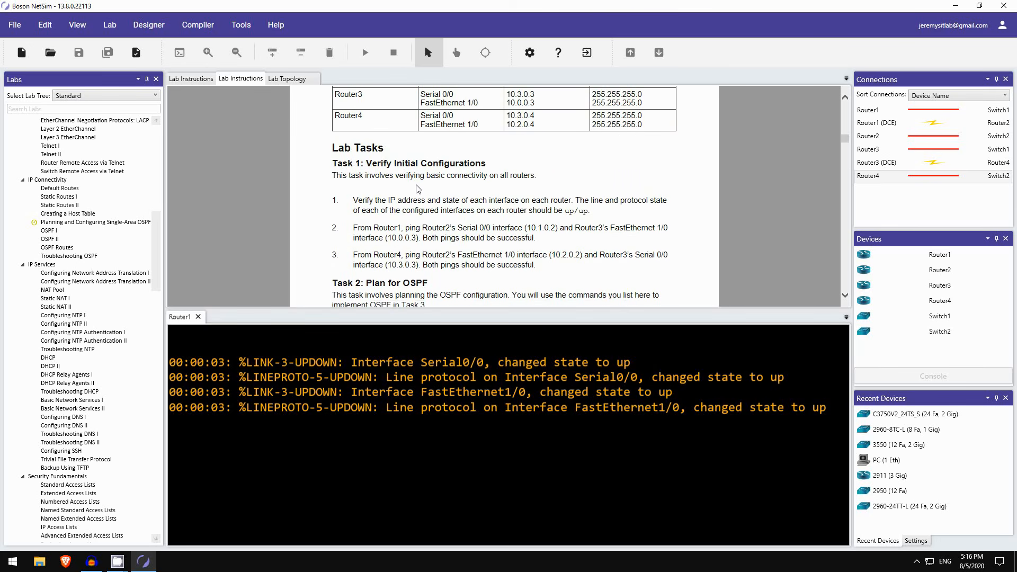
scroll(418, 188, down, 2)
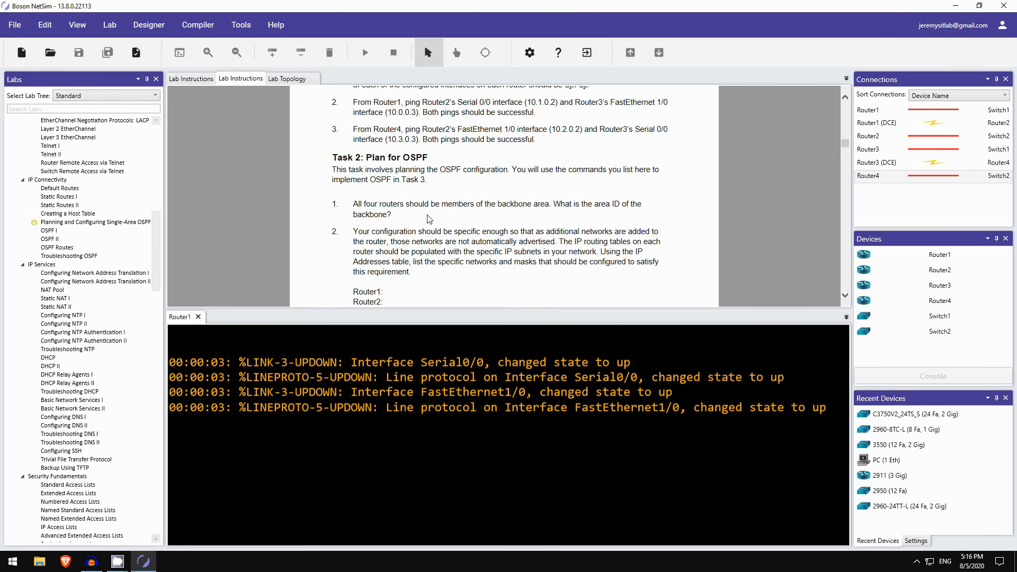
scroll(429, 219, up, 5)
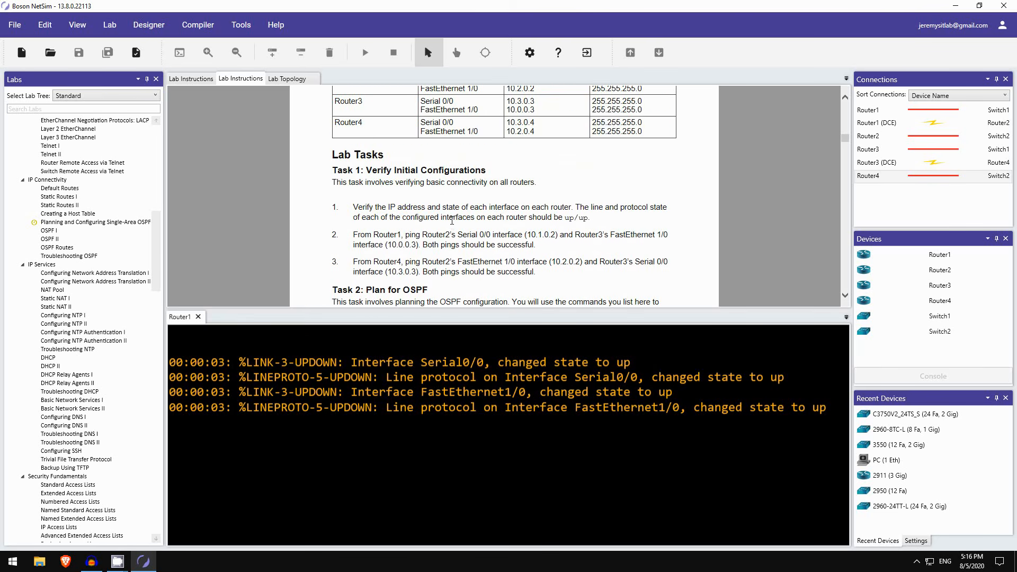
scroll(448, 241, down, 1)
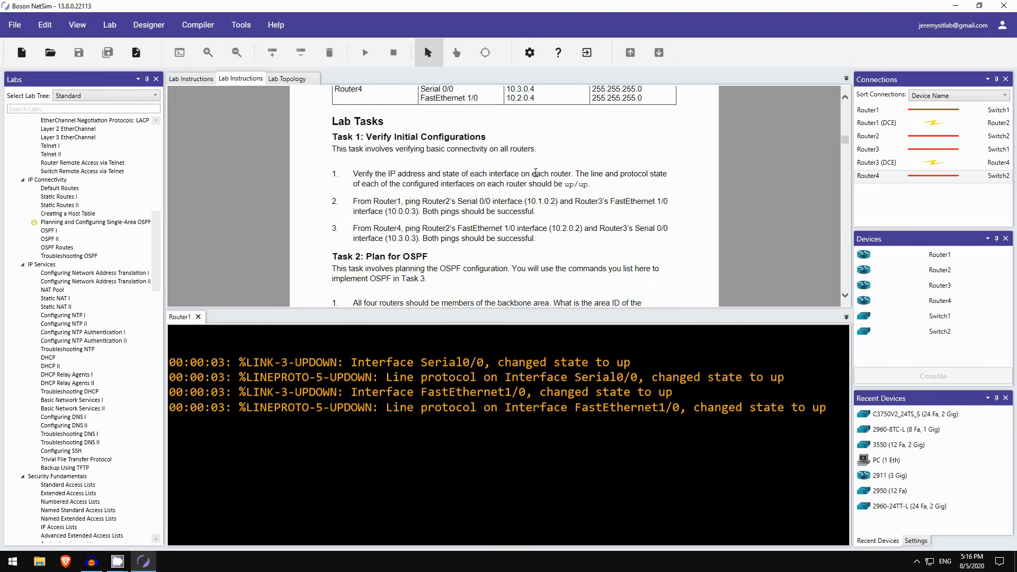
Enter privileged EXEC mode on Router1, run sh ip int br and compare its interfaces with the lab's IP Addresses table.
click(537, 468)
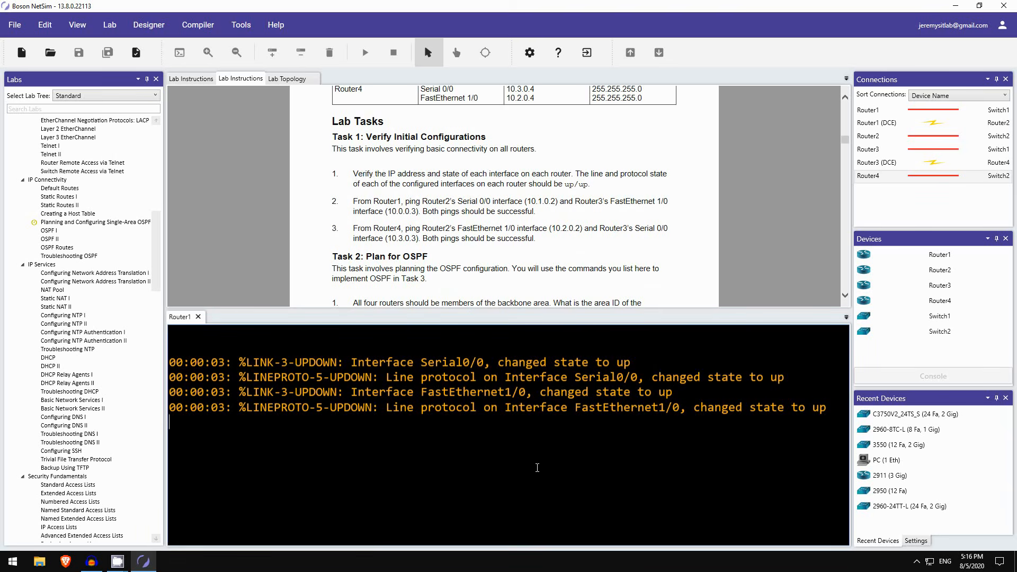
key(Return)
key(Return)
key(Return)
text(en)
key(Return)
text(sh ip int br)
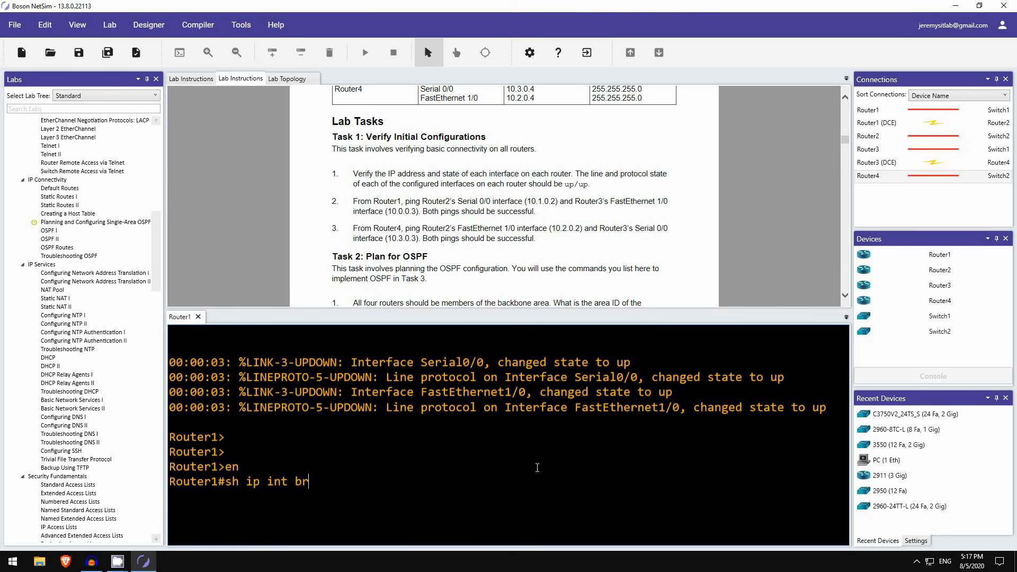
key(Return)
scroll(445, 143, up, 3)
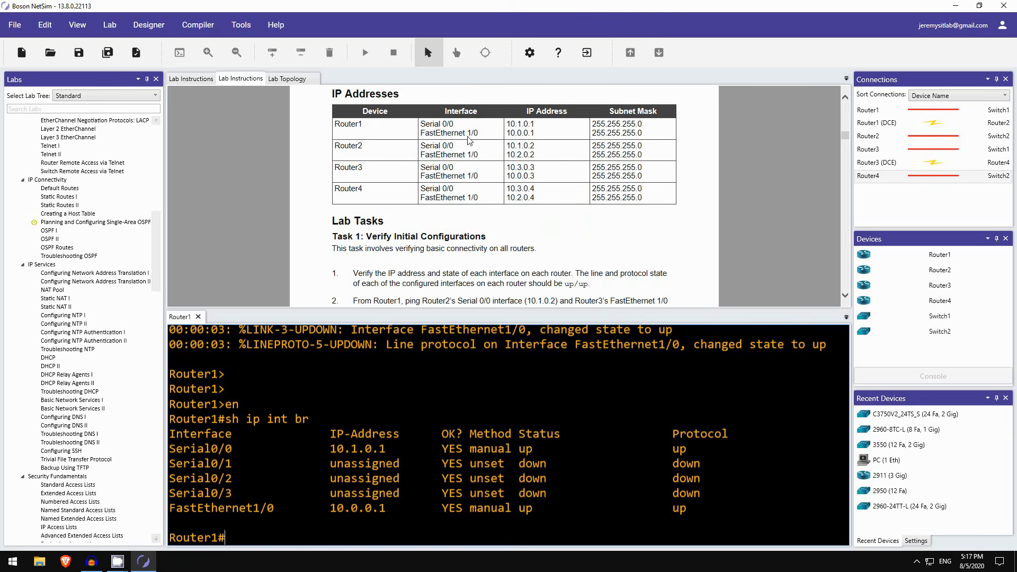
scroll(469, 130, up, 1)
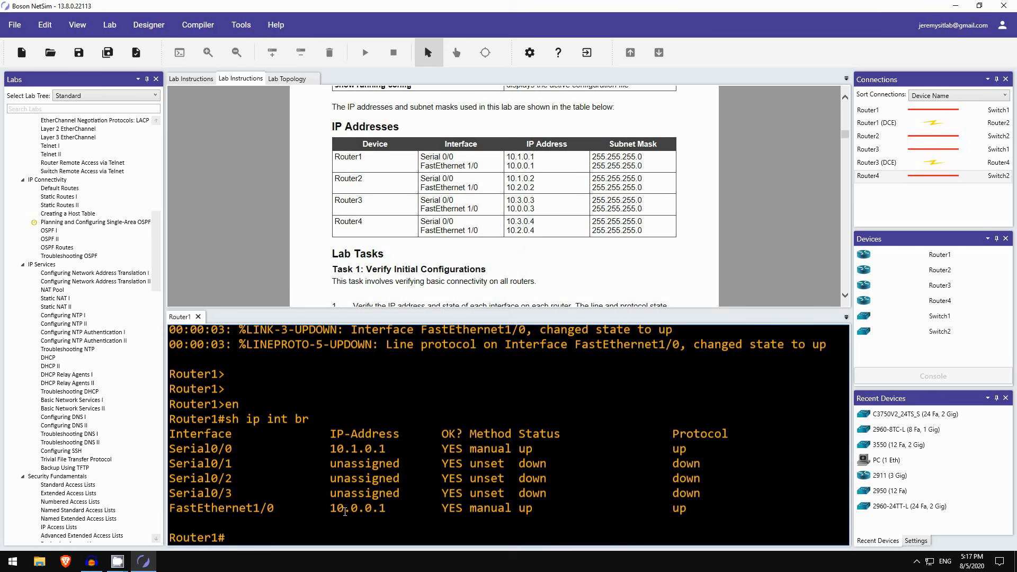
scroll(364, 383, down, 1)
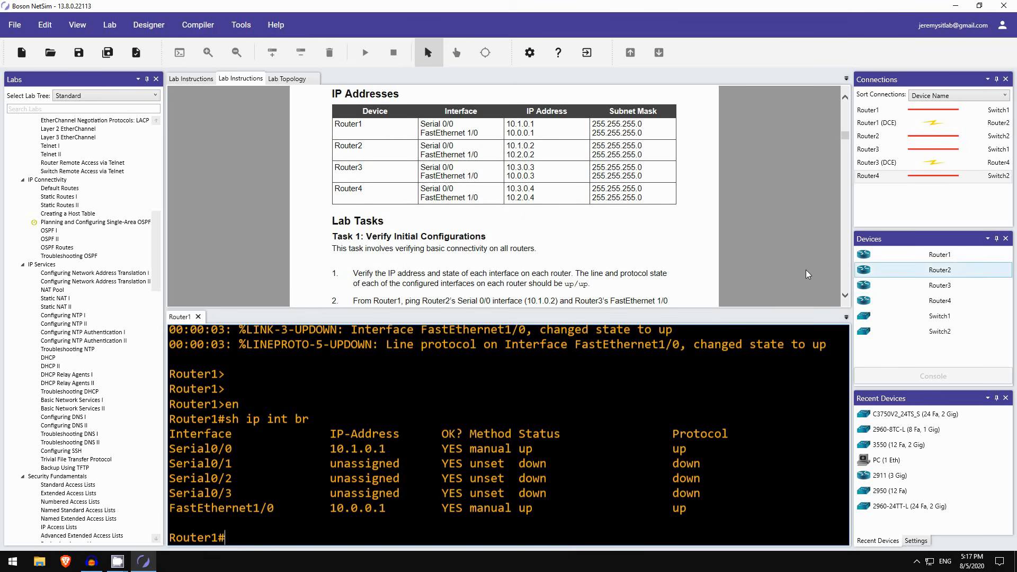
Open Router2's console, enter privileged EXEC mode and run sh ip int br to check its interface addresses and states.
click(885, 271)
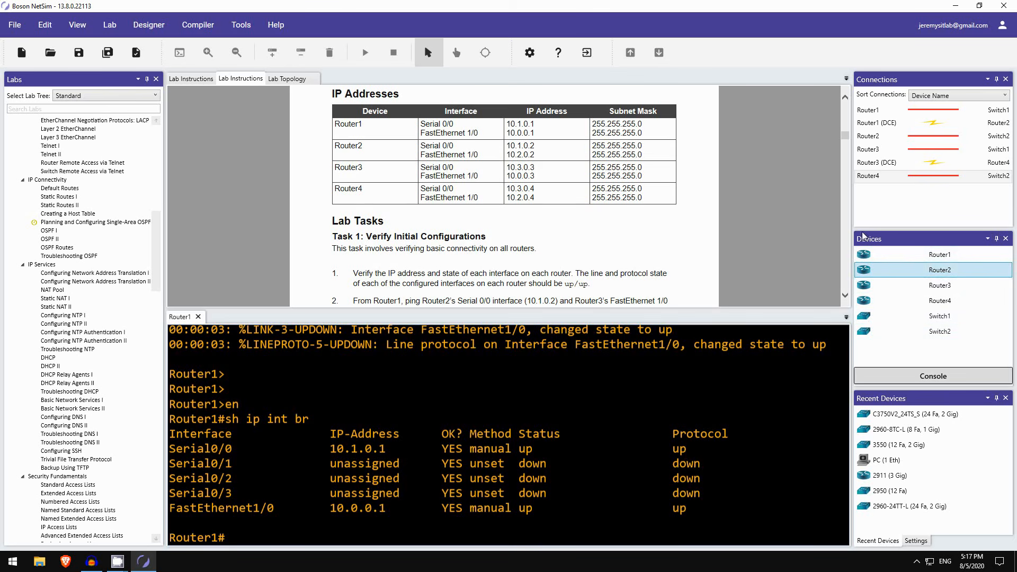
click(928, 377)
key(Return)
key(Return)
text(en)
key(Return)
text(sh ip int br)
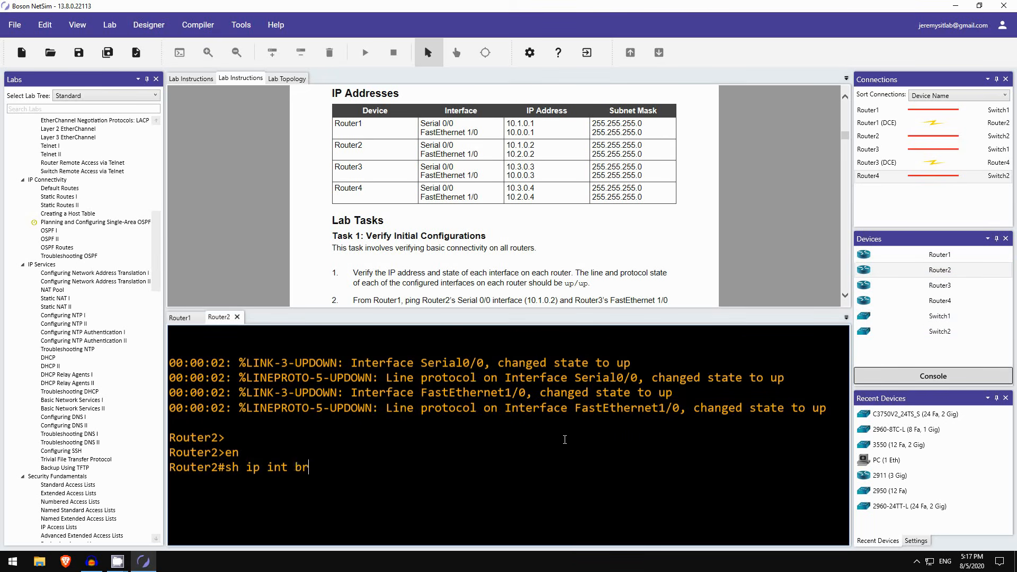
key(Return)
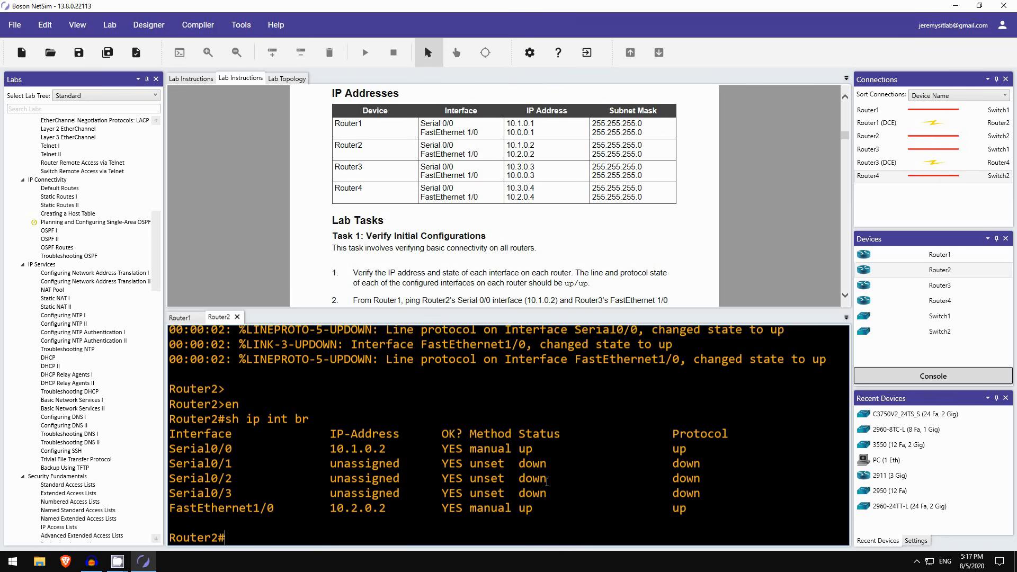
Open Router3's console, enter privileged EXEC mode and run sh ip int br to check its interface addresses and states.
click(938, 285)
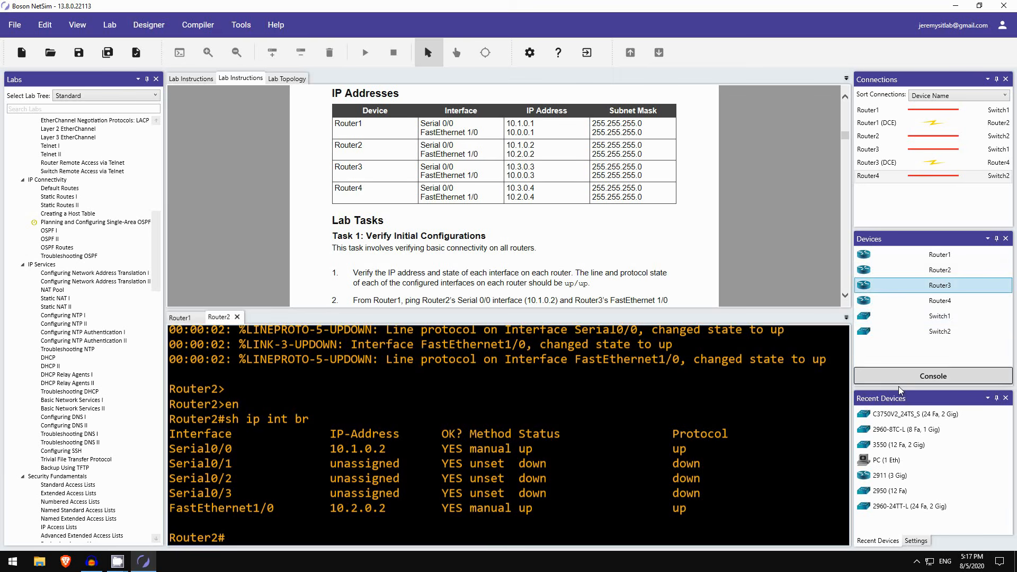
click(912, 377)
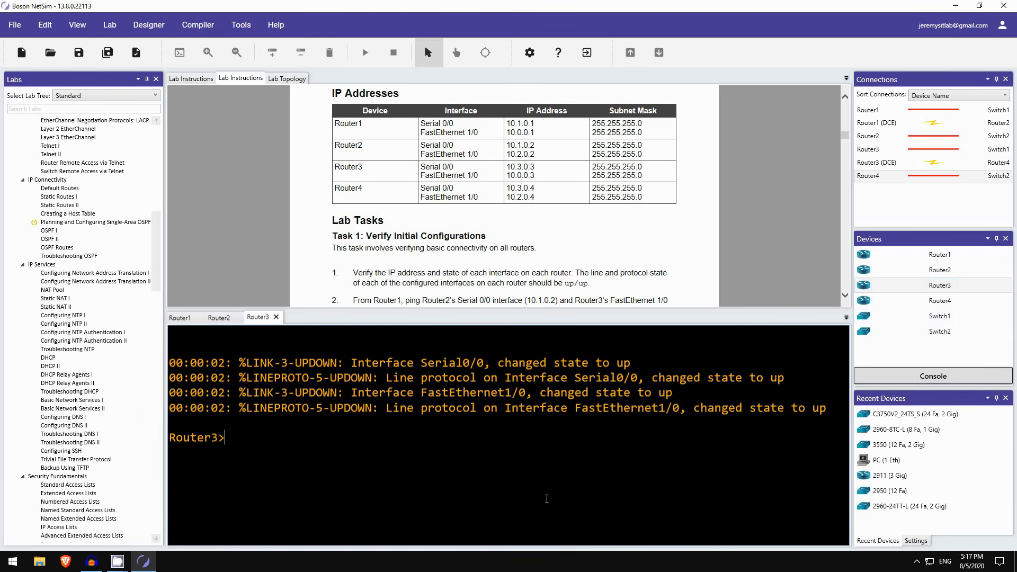
key(Return)
text(en)
key(Return)
text(sh i)
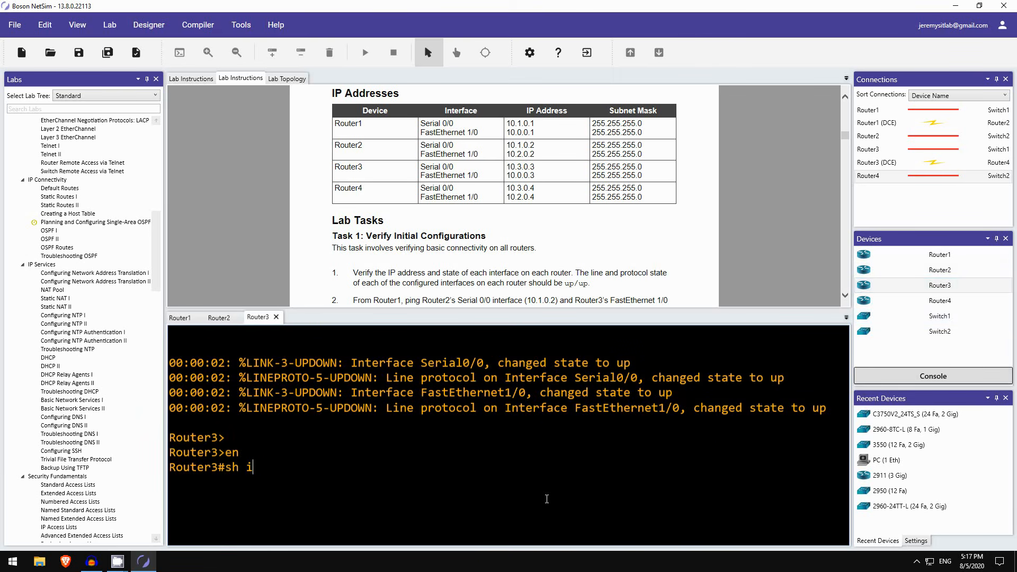
text(p int br)
key(Return)
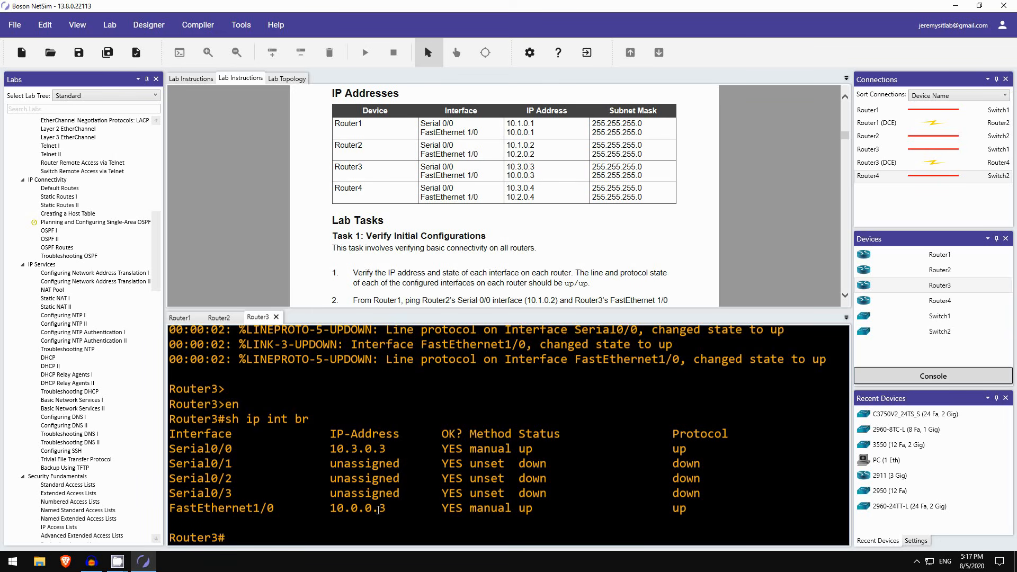
Open Router4's console and enter privileged EXEC mode.
click(940, 300)
click(939, 381)
key(Return)
text(en)
key(Return)
Run sh ip int br on Router4 to check its interface addresses and states against the lab's table.
text(sh ip vint)
key(BackSpace)
key(BackSpace)
key(BackSpace)
key(BackSpace)
text(in tbr)
key(Return)
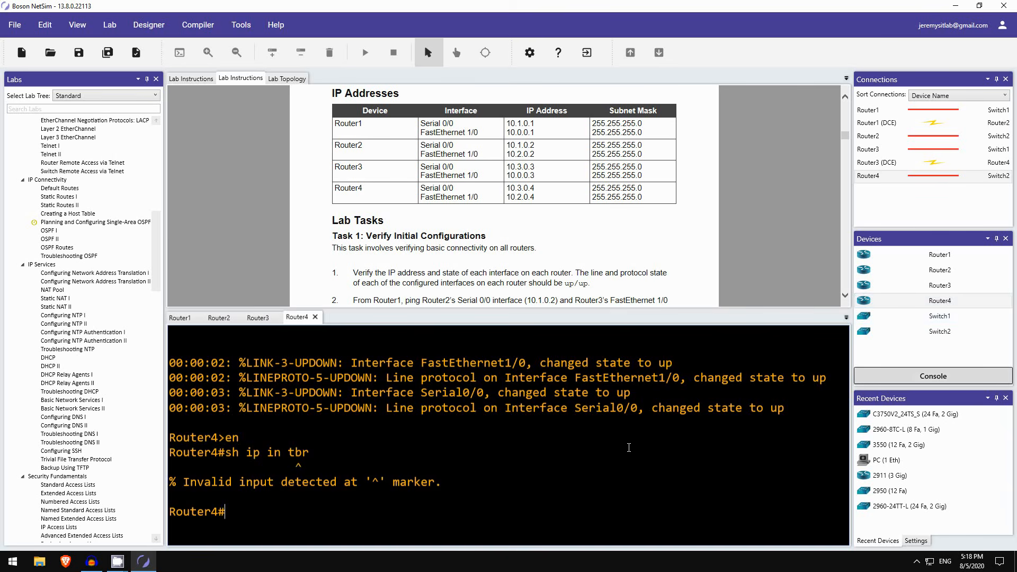
key(Up)
key(BackSpace)
key(Left)
text(t)
key(Return)
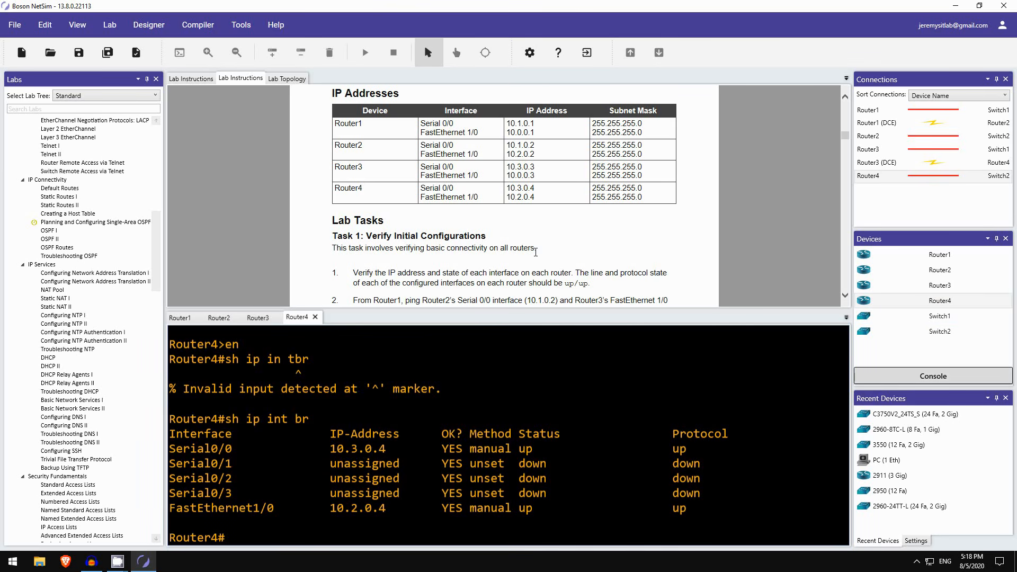
Read the Task 1 ping instructions and locate the interfaces they name in the Lab Topology diagram.
scroll(518, 195, down, 3)
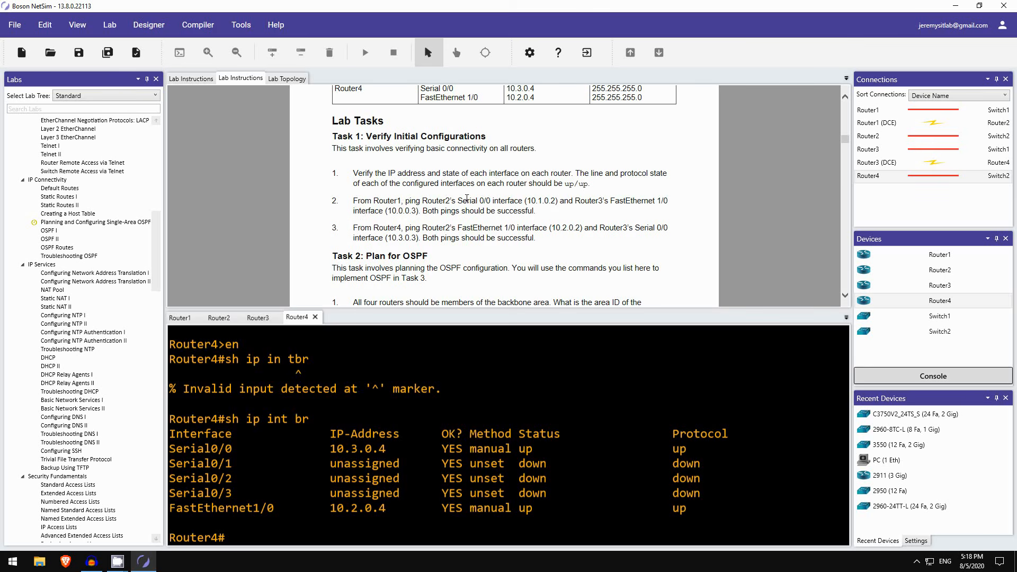
scroll(466, 198, up, 15)
scroll(449, 236, up, 5)
scroll(437, 217, down, 3)
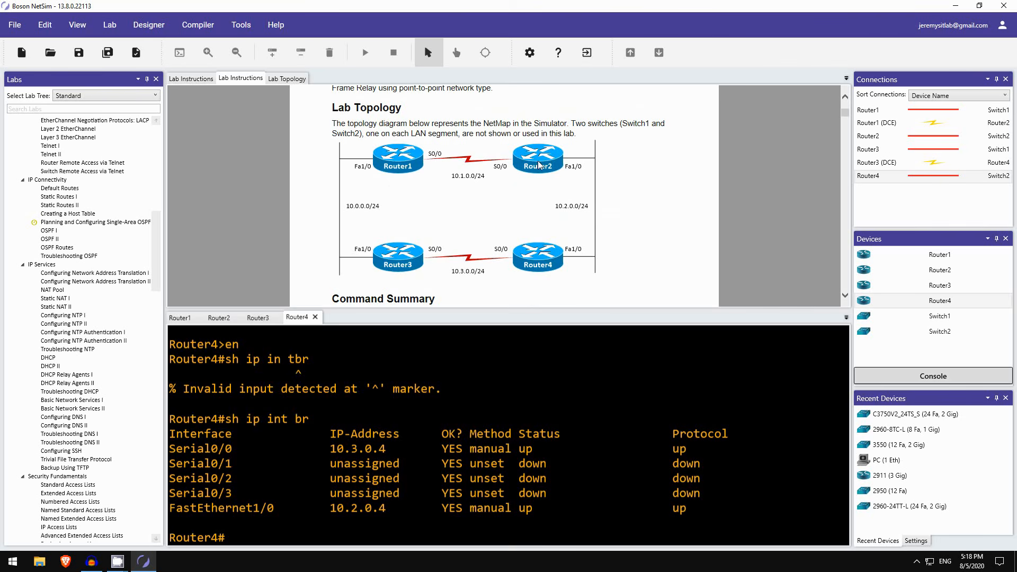
scroll(521, 159, down, 15)
scroll(491, 196, down, 5)
scroll(491, 196, up, 5)
scroll(490, 196, down, 1)
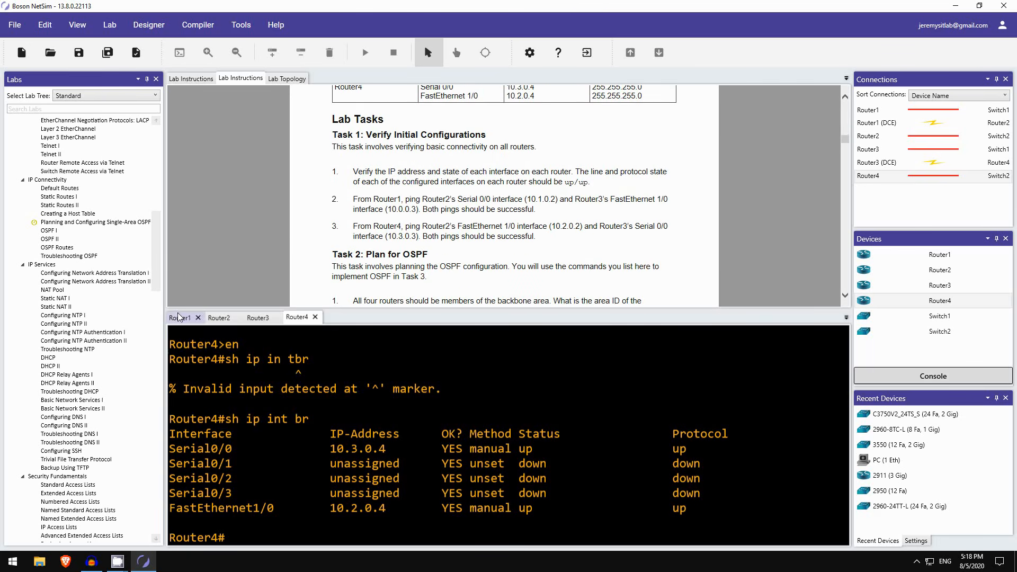
Return to Router1's console and ping Router2's Serial 0/0 interface at 10.1.0.2.
click(178, 318)
key(Return)
key(Return)
text(ping )
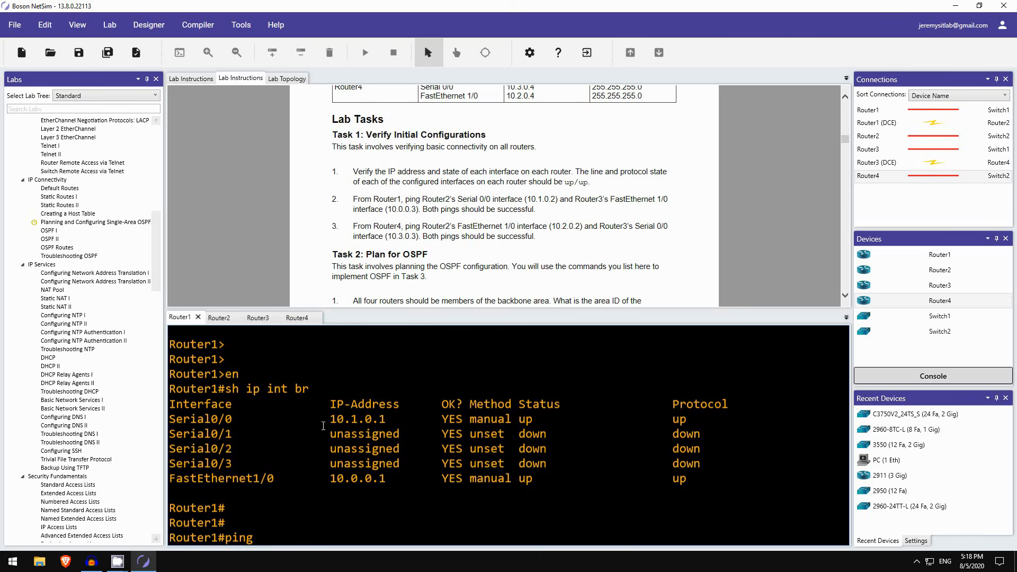
text(10.1.0.2)
key(Return)
Ping Router3's FastEthernet 1/0 interface at 10.0.0.3 from Router1.
key(Up)
key(BackSpace)
key(BackSpace)
key(BackSpace)
key(BackSpace)
key(BackSpace)
key(BackSpace)
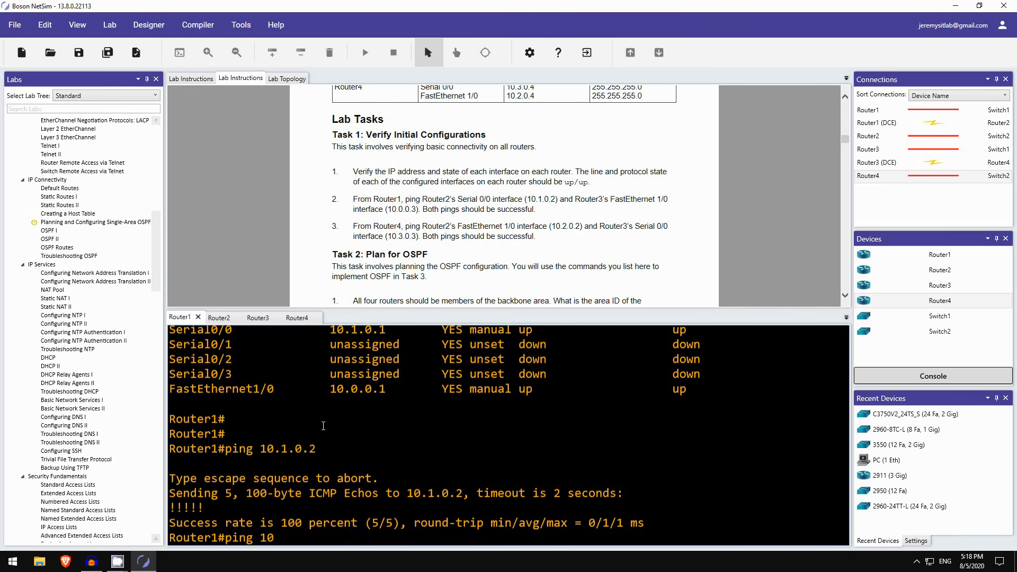
text(.0.0.3)
key(Return)
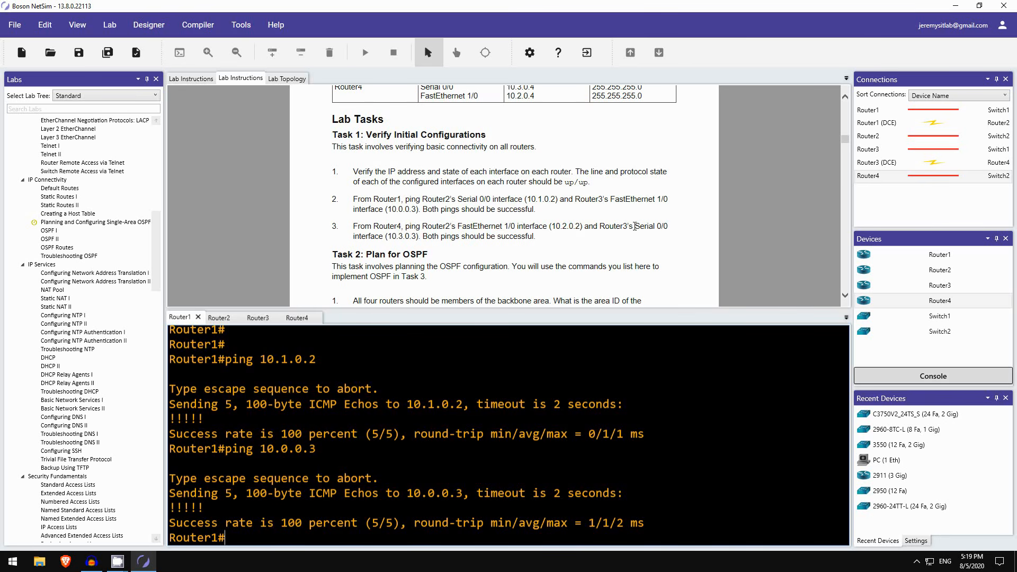
Check the topology for the Router4 pings, return to Router4's console and ping Router2's FastEthernet 1/0 interface at 10.2.0.2.
scroll(492, 229, up, 10)
scroll(492, 229, up, 3)
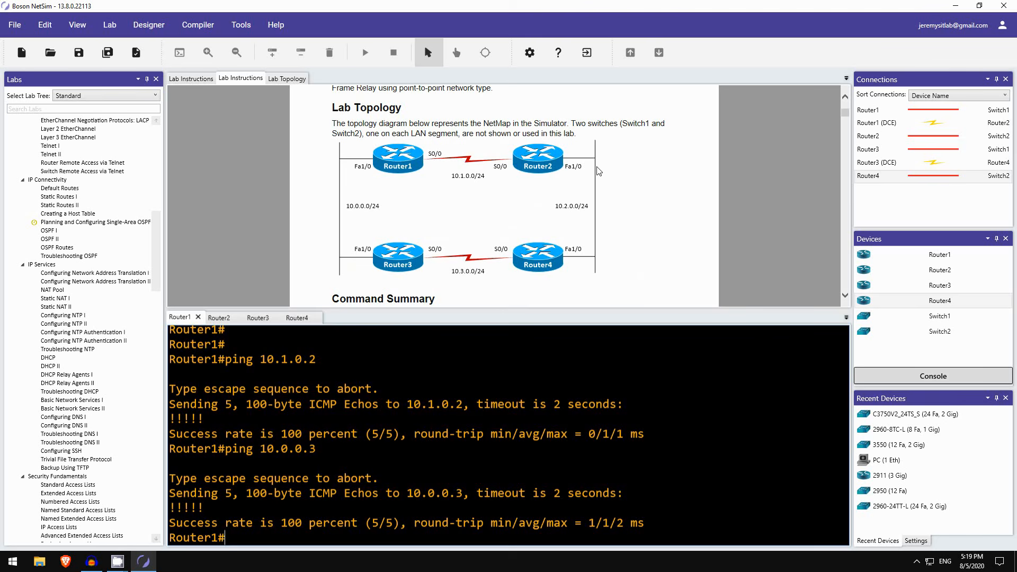
scroll(588, 183, down, 5)
scroll(621, 192, down, 6)
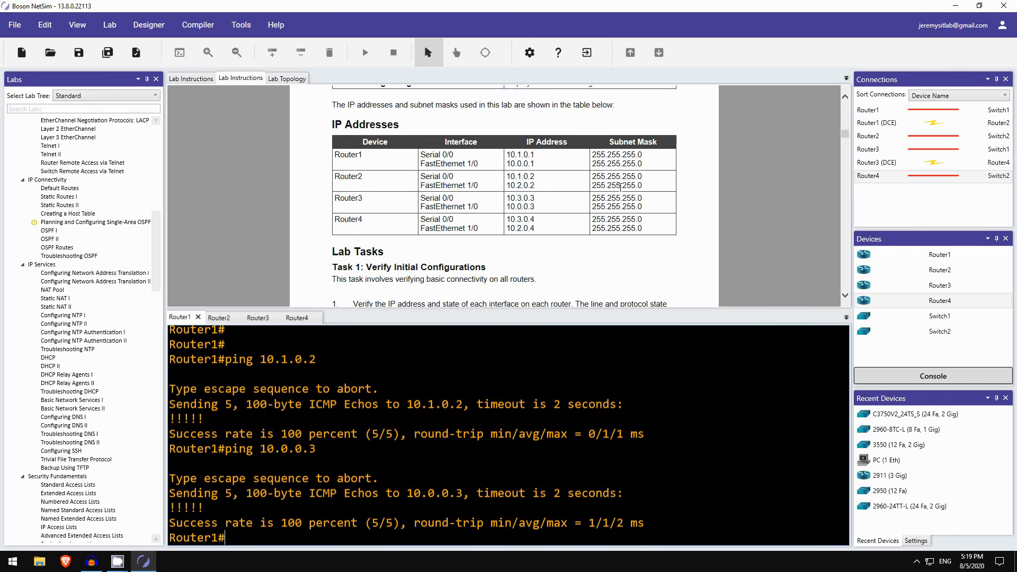
click(301, 316)
key(Return)
key(Return)
text(pi)
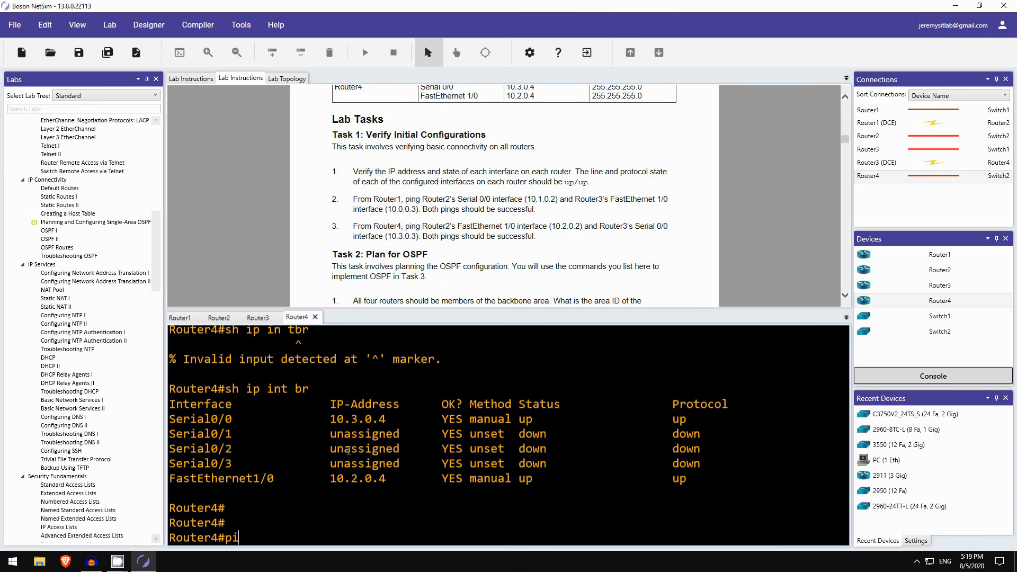
text(ng 10.2.0.2)
key(Return)
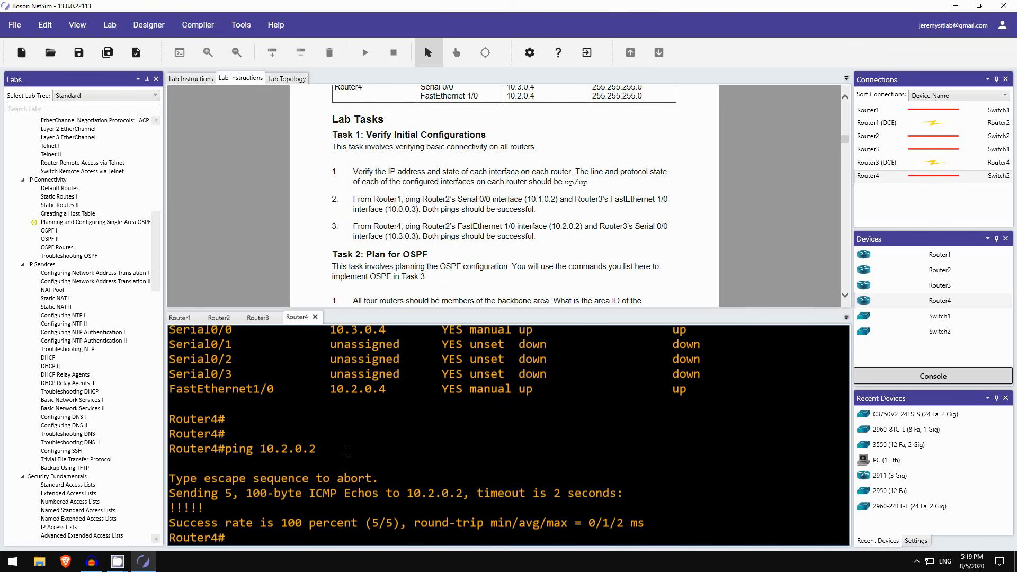
Ping Router3's Serial 0/0 interface at 10.3.0.3 from Router4.
key(Up)
key(BackSpace)
key(BackSpace)
key(BackSpace)
key(BackSpace)
key(BackSpace)
text(3.0.3)
key(Return)
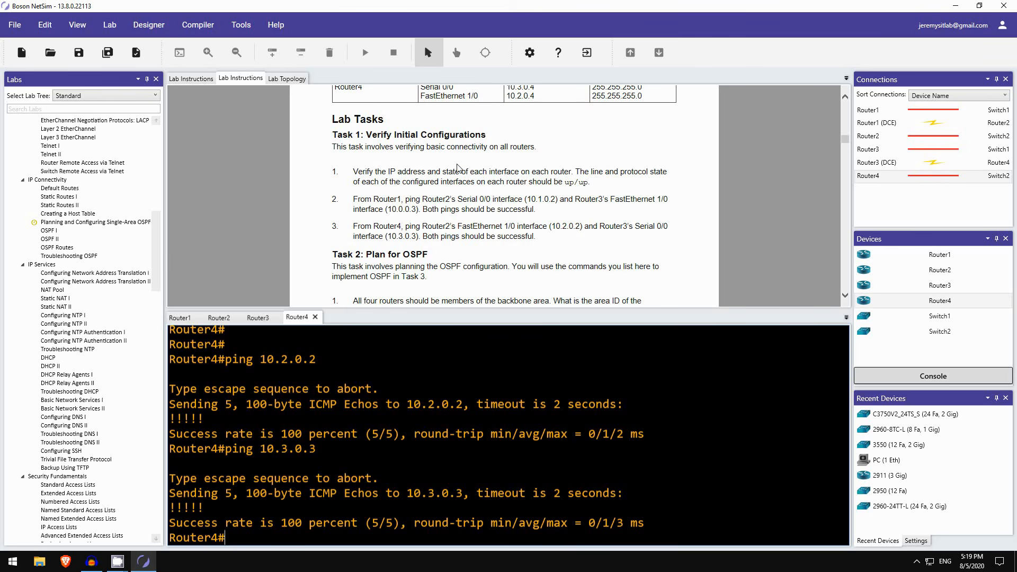
Read the Task 2: Plan for OSPF instructions on the backbone area ID and the specific networks and masks per router.
scroll(456, 169, down, 3)
scroll(442, 171, down, 1)
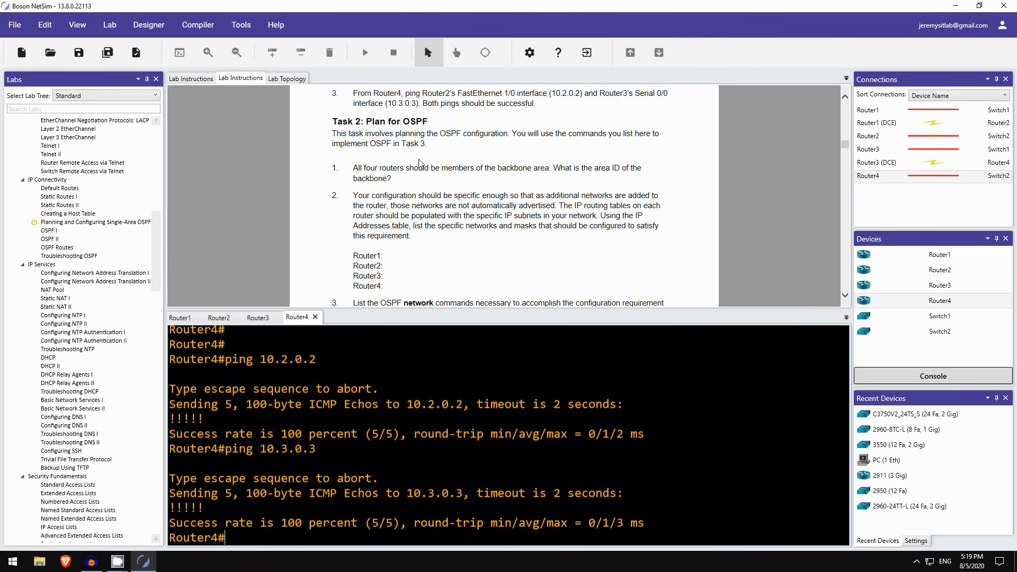
scroll(418, 172, down, 1)
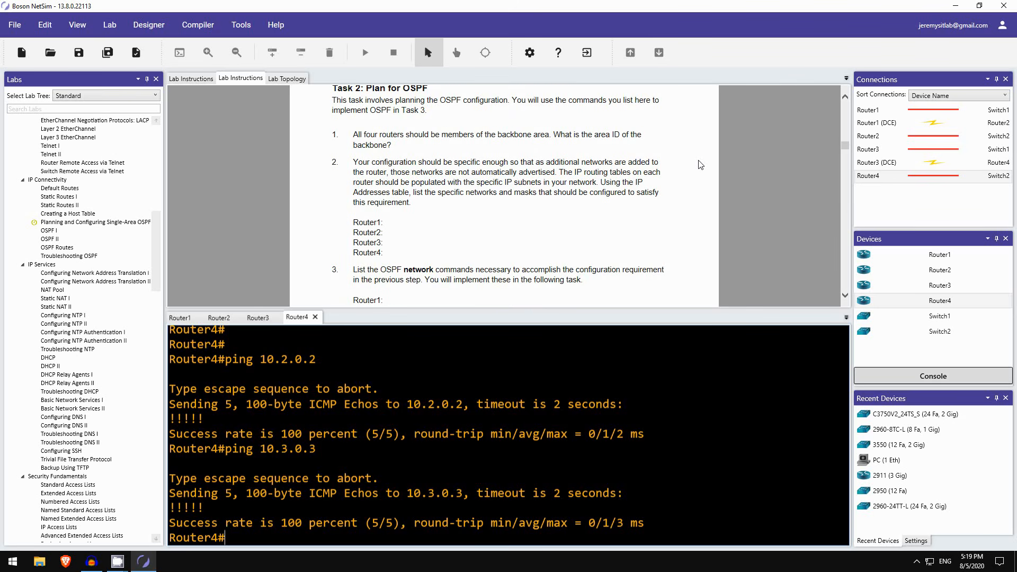